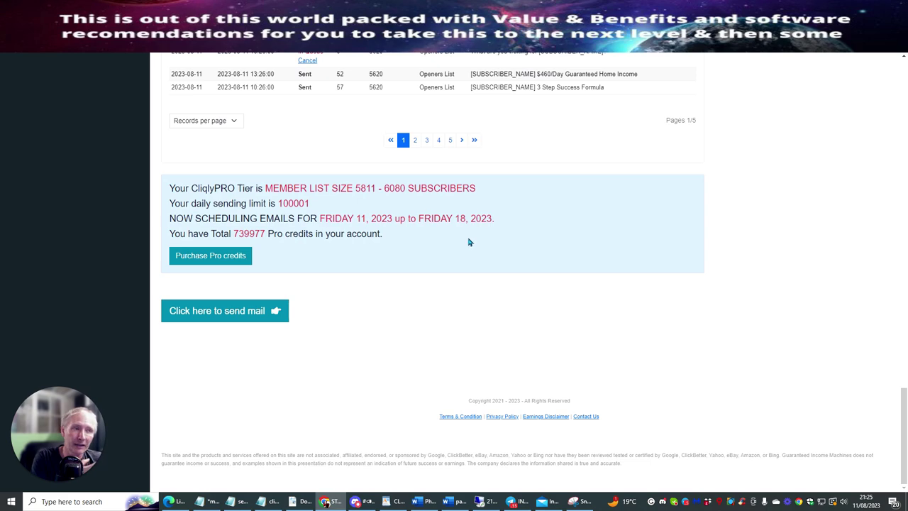
Examine the sent and queued emails, the credit sale offers, and the account's tier, sending limit and credit balance.
scroll(490, 277, up, 4)
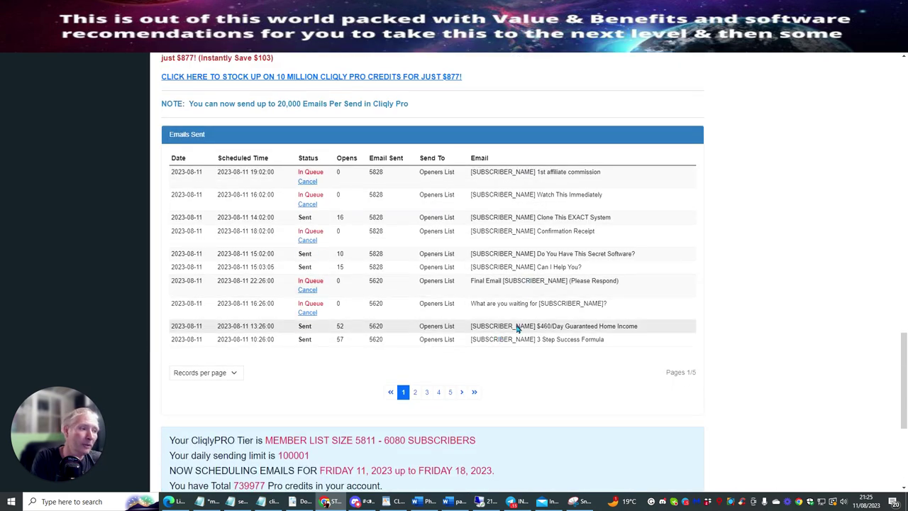
scroll(525, 355, up, 8)
scroll(516, 332, down, 3)
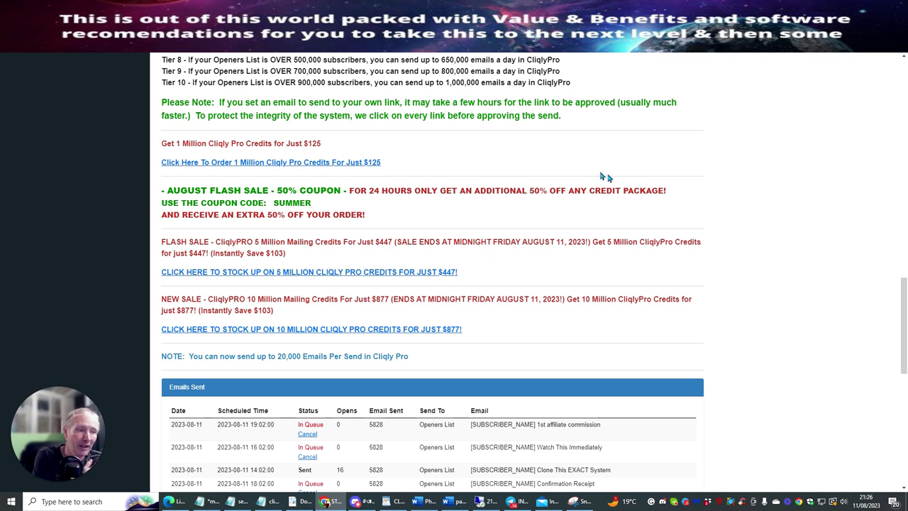
scroll(574, 176, down, 4)
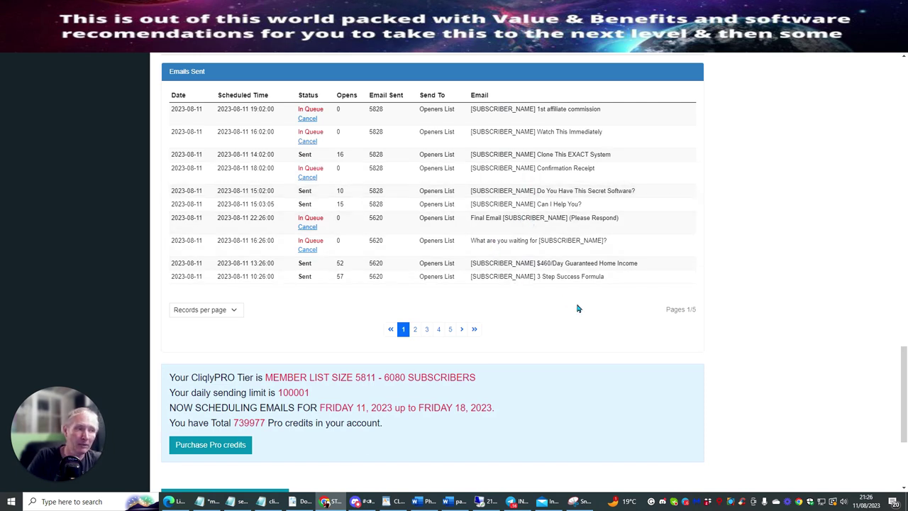
scroll(582, 298, up, 5)
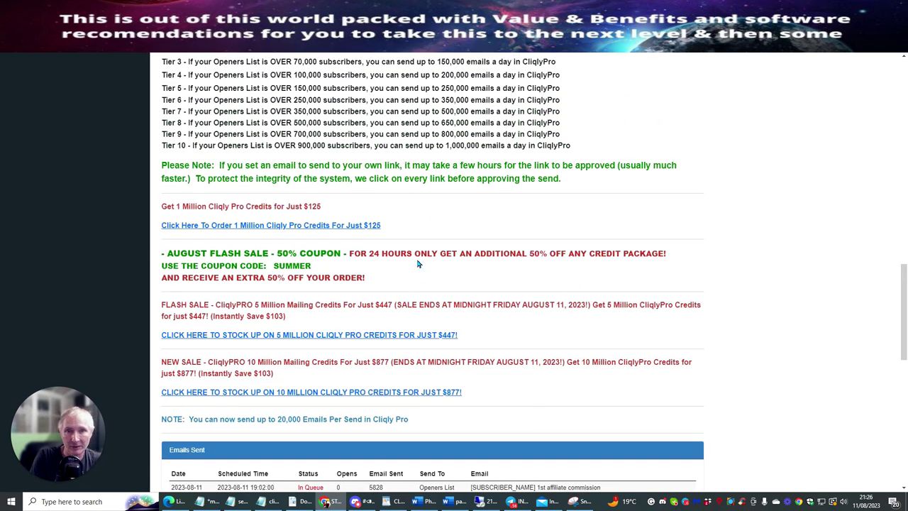
scroll(405, 203, down, 4)
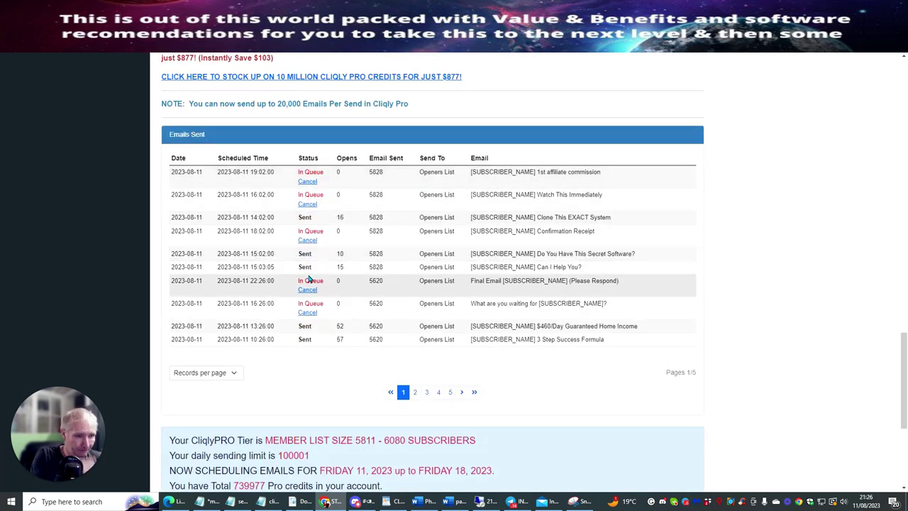
scroll(310, 234, down, 3)
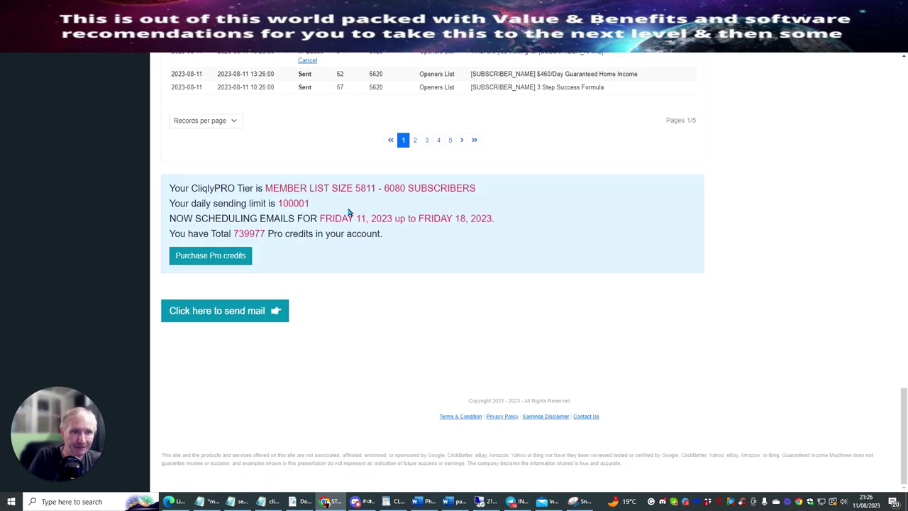
scroll(257, 315, up, 5)
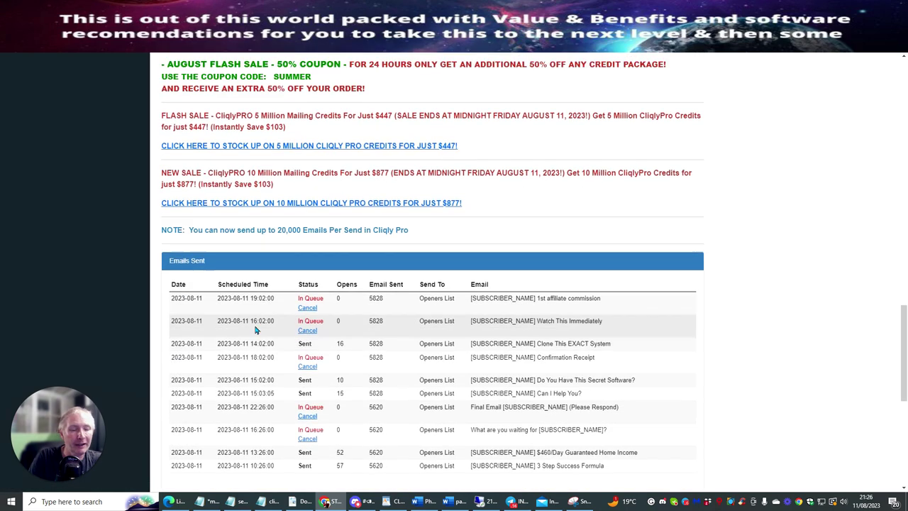
scroll(256, 330, up, 2)
scroll(365, 163, down, 3)
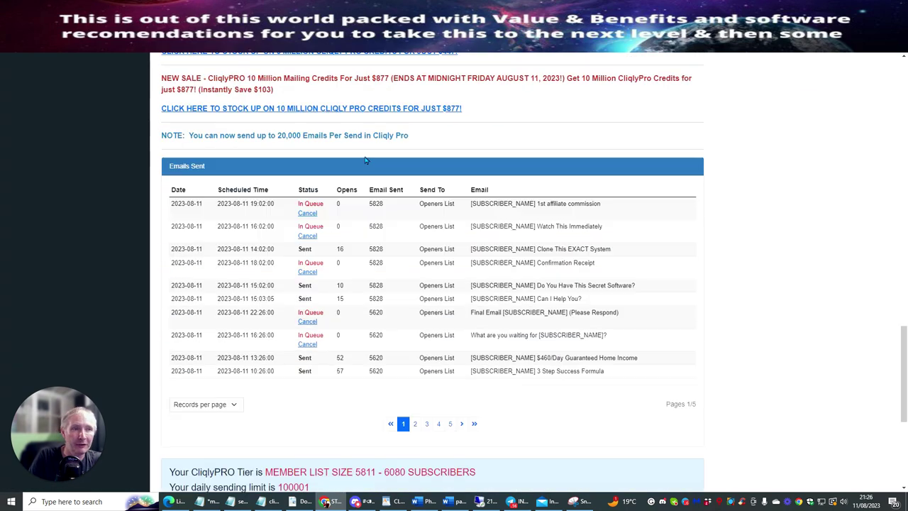
scroll(365, 163, down, 2)
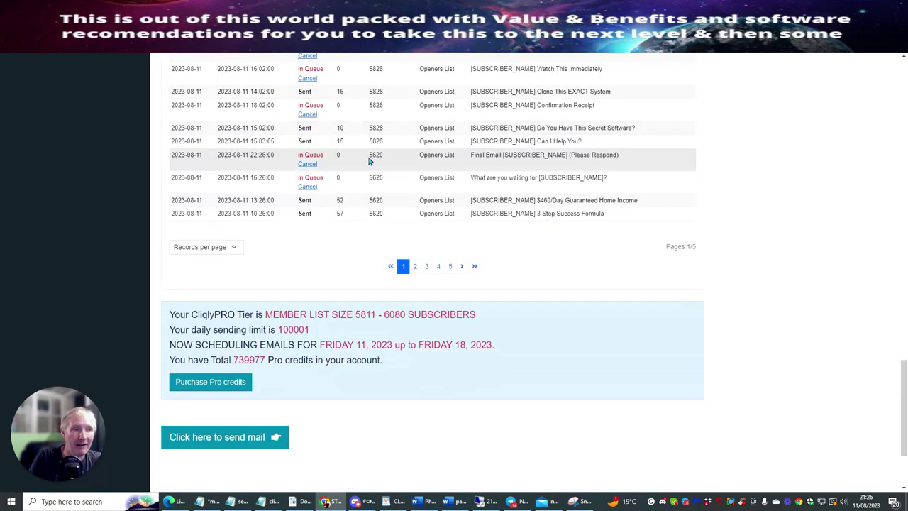
Start a new CliqlyPRO mailing, keeping the Click Generating Email Ads category and the prefilled Openers List count, and proceed to the email templates.
click(227, 441)
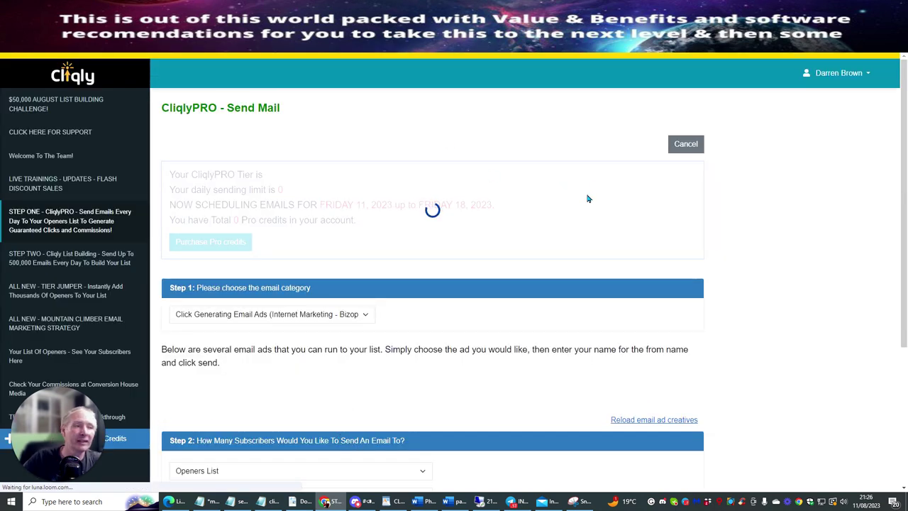
scroll(436, 191, down, 1)
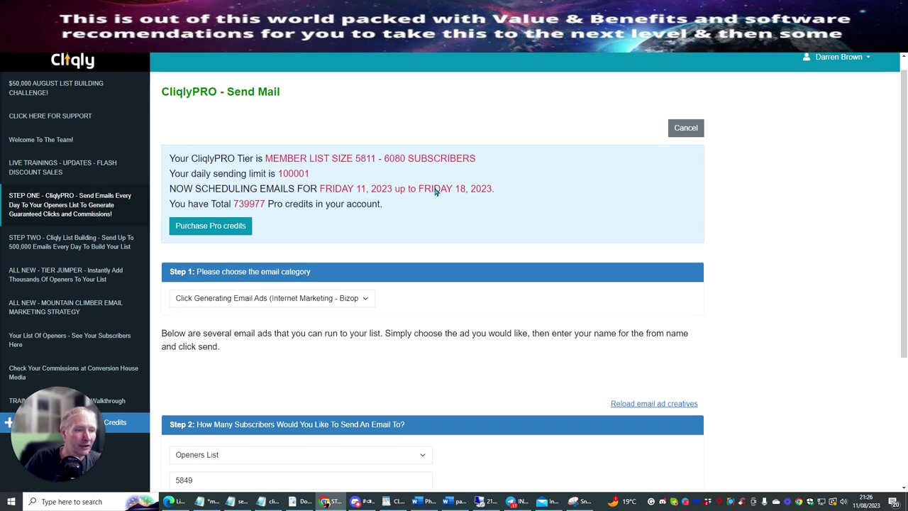
scroll(436, 191, down, 3)
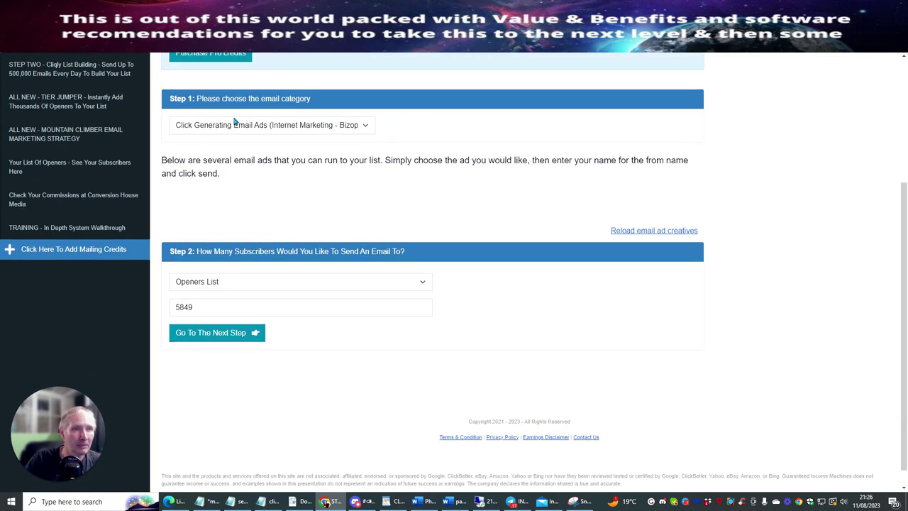
click(366, 127)
click(366, 130)
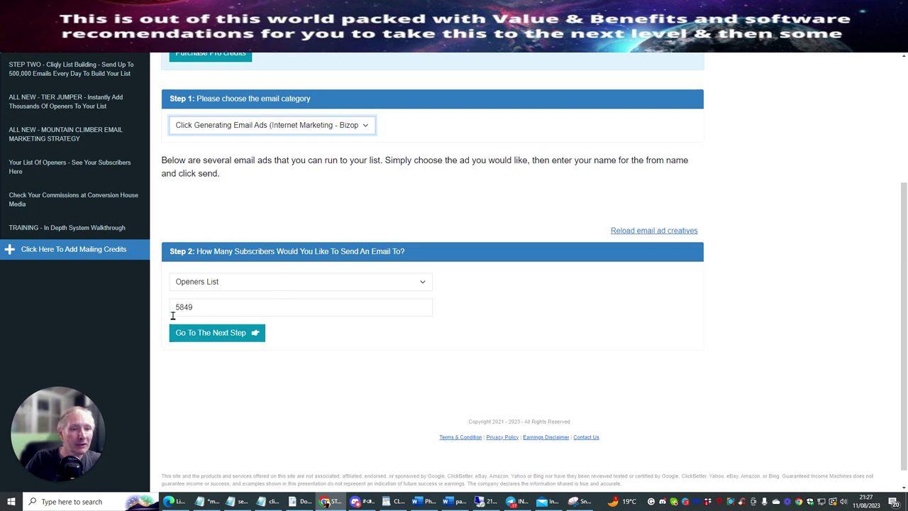
click(202, 335)
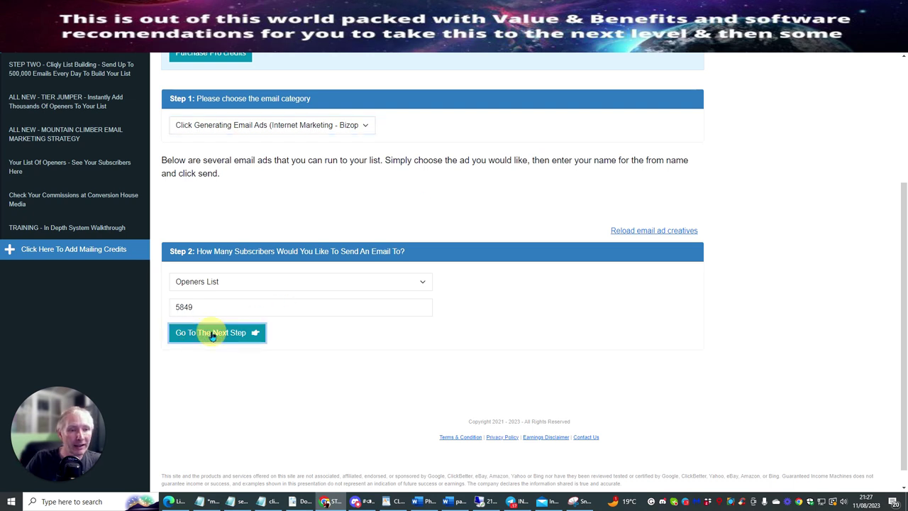
Browse the email templates and select the last one, Proven Email Creative#238, with the subject "Re: Beta Testers Needed".
scroll(541, 263, down, 3)
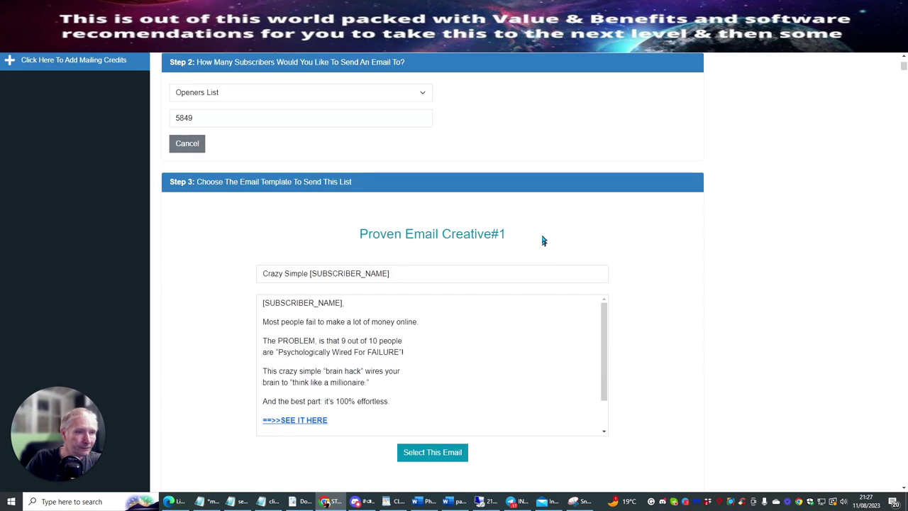
scroll(270, 170, down, 1)
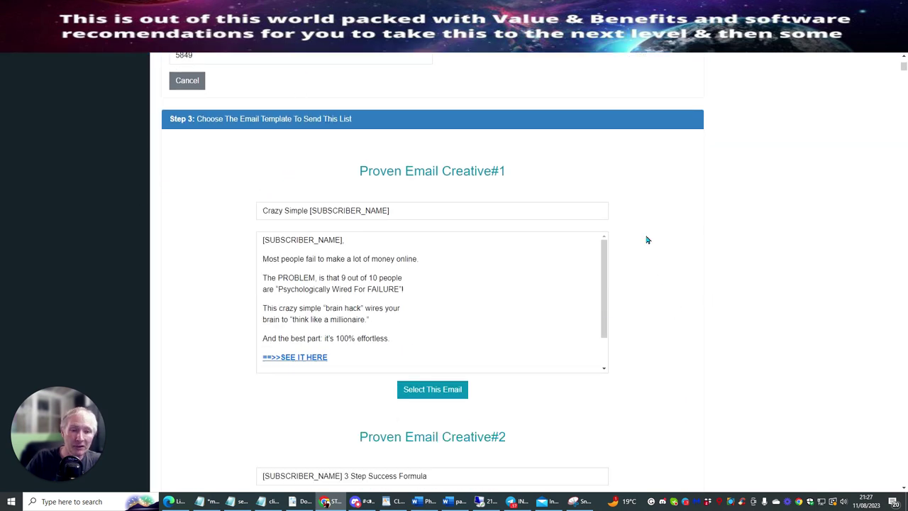
drag(904, 68, 904, 490)
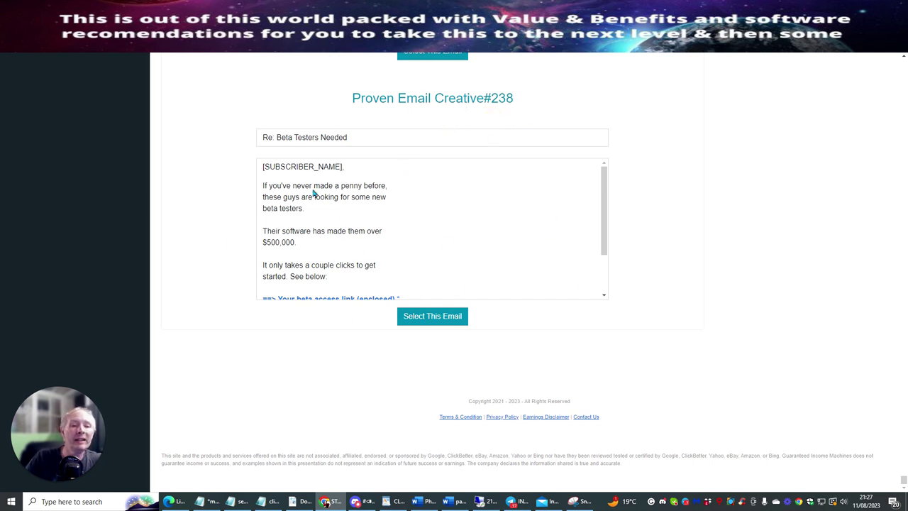
scroll(510, 256, up, 9)
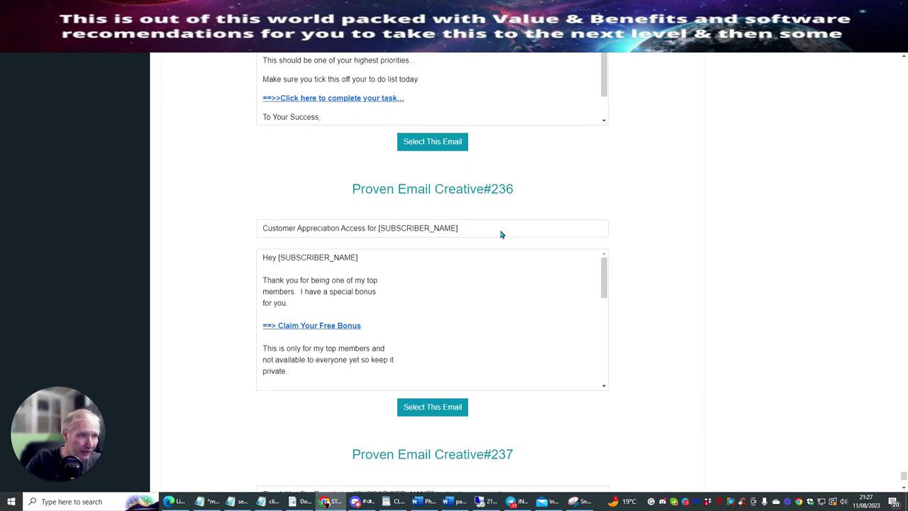
scroll(497, 228, down, 4)
scroll(496, 234, down, 10)
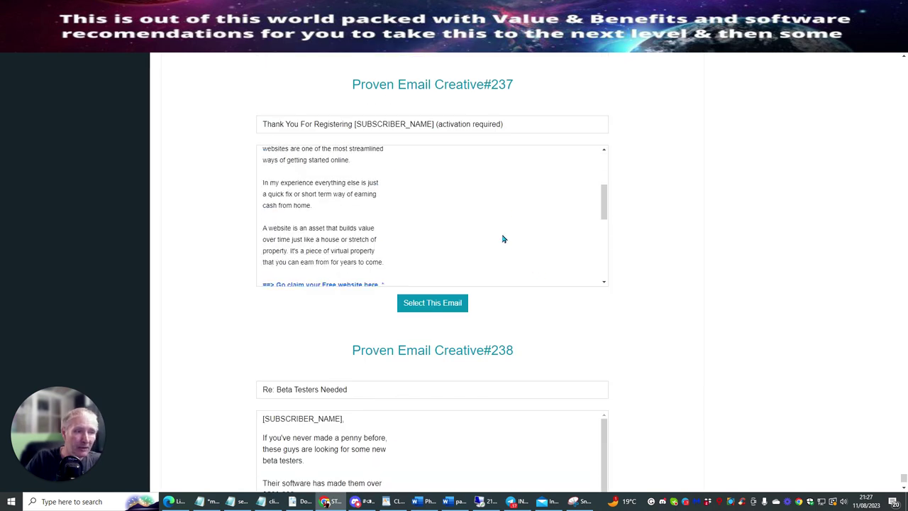
scroll(568, 267, down, 4)
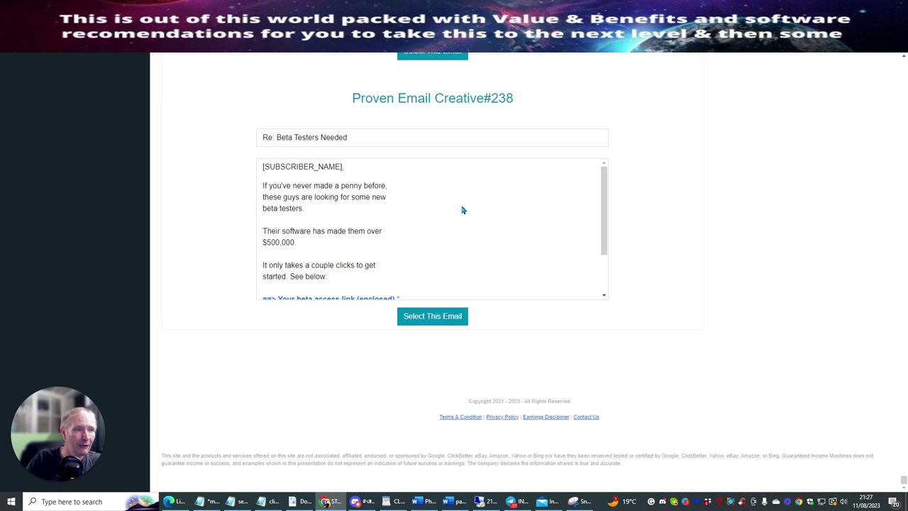
scroll(602, 197, down, 2)
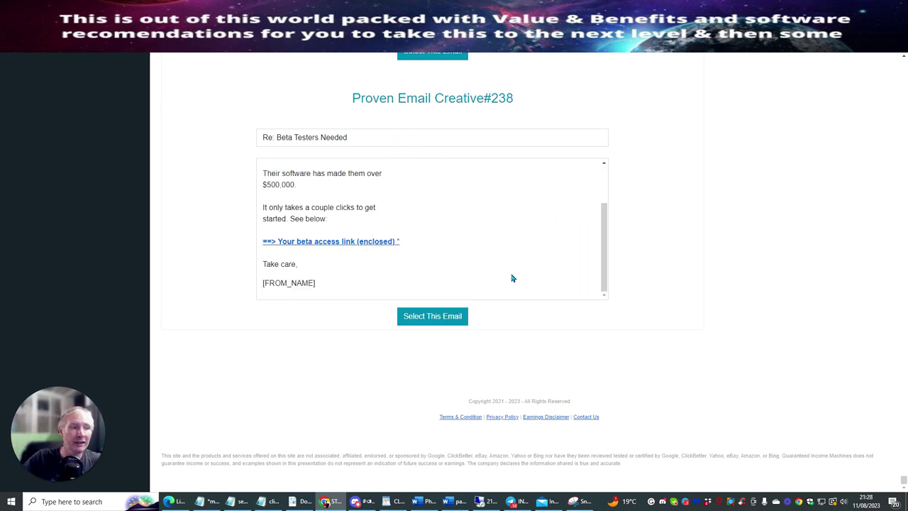
click(424, 317)
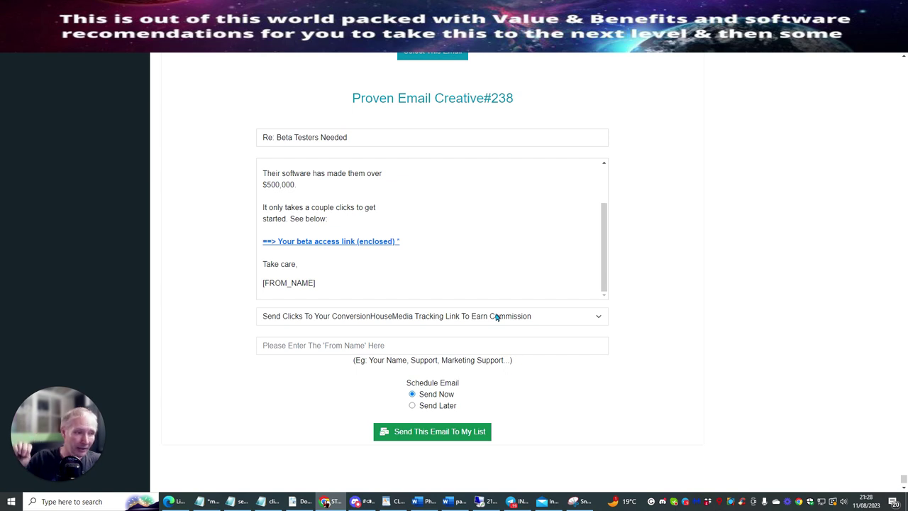
Enter the sender's full name as the From Name, send the email to the list immediately and confirm the sending.
click(318, 345)
click(321, 377)
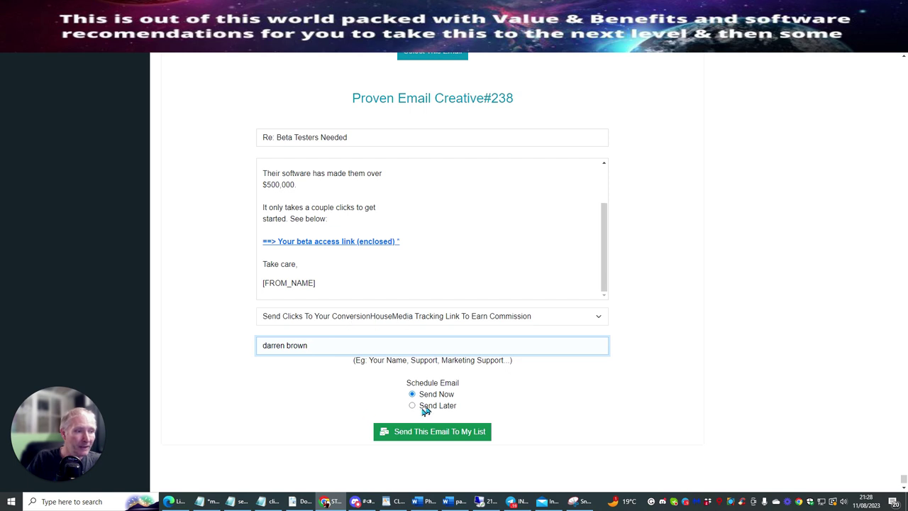
click(415, 434)
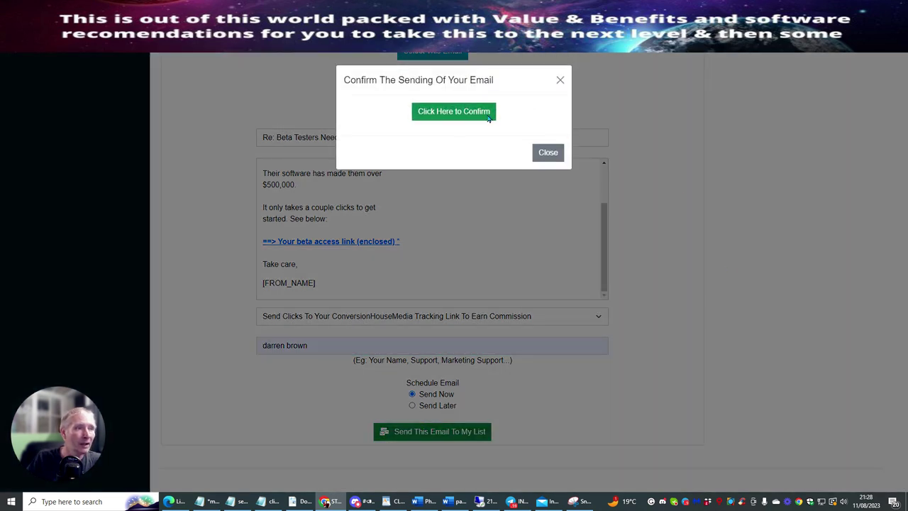
click(444, 113)
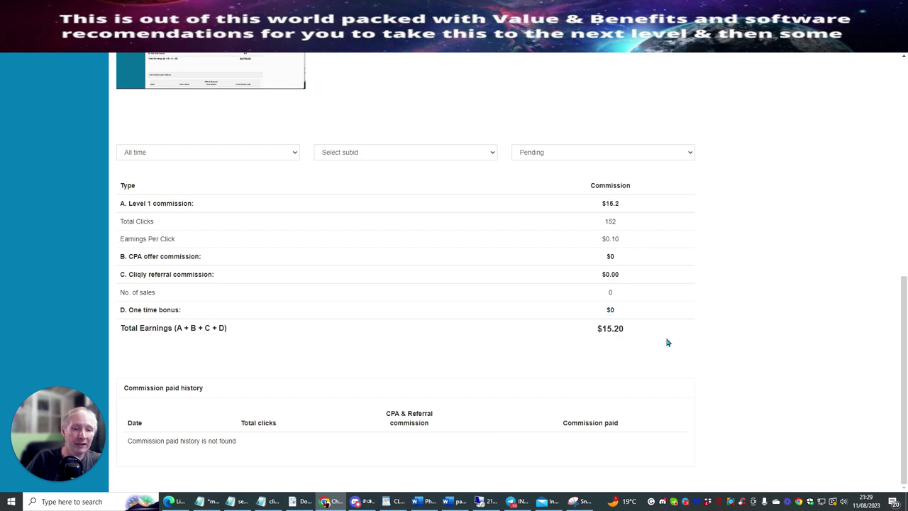
Review the Conversion House Media commissions page, highlighting the minimum payment threshold amount and checking the earnings table, and return to the Cliqly Send Mail page.
scroll(670, 329, up, 7)
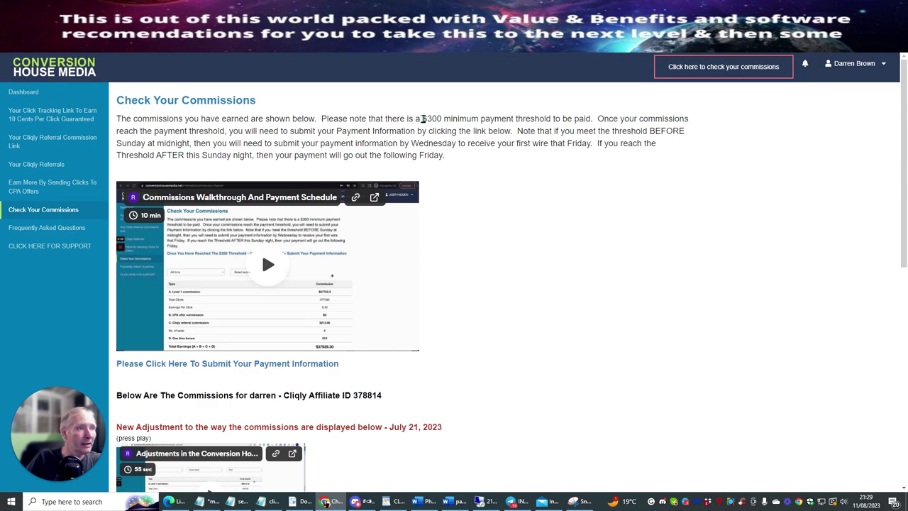
drag(423, 119, 443, 117)
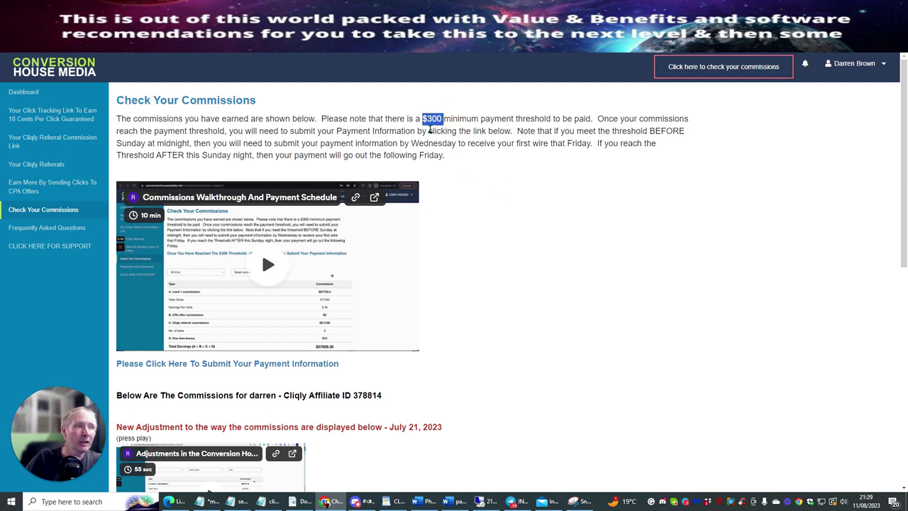
scroll(551, 215, down, 6)
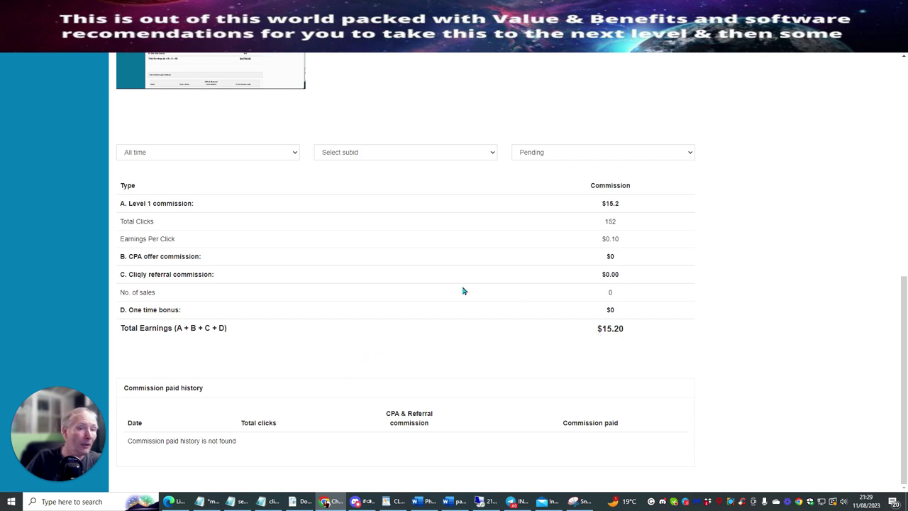
scroll(468, 280, up, 4)
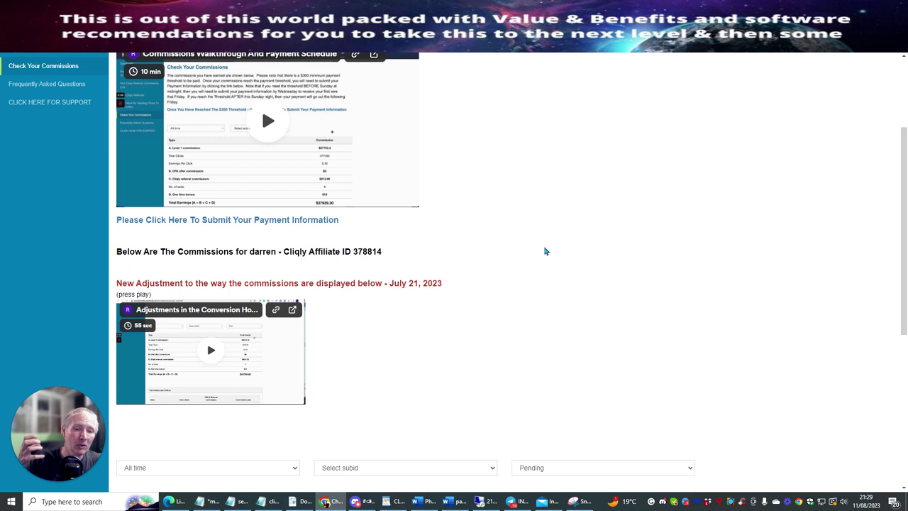
scroll(543, 252, up, 2)
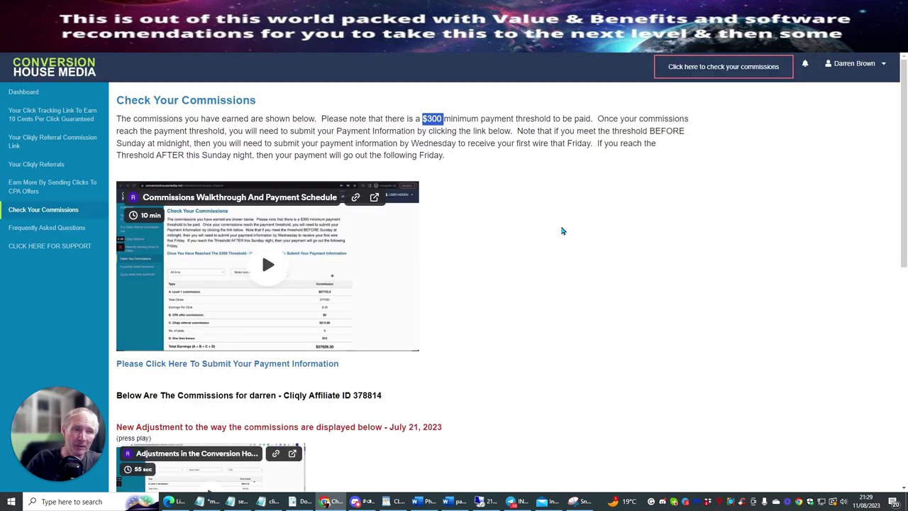
scroll(561, 221, down, 4)
scroll(562, 231, up, 4)
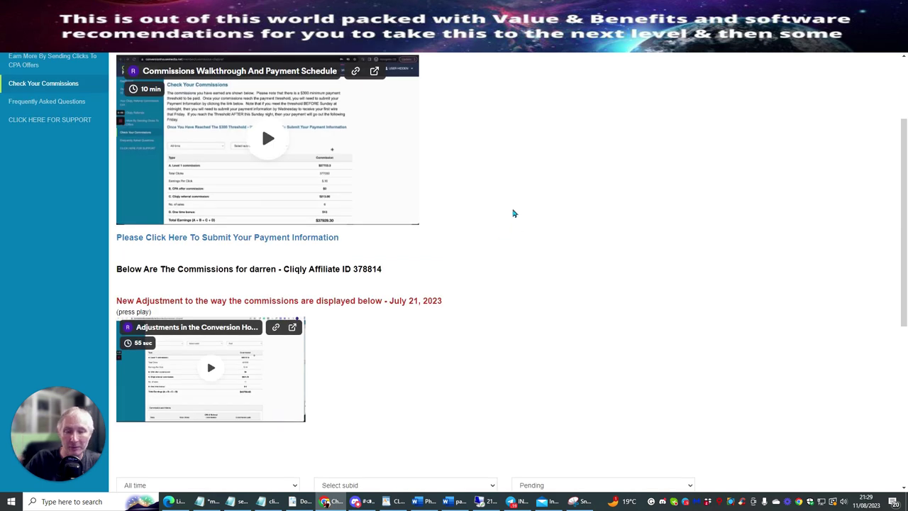
scroll(529, 202, up, 2)
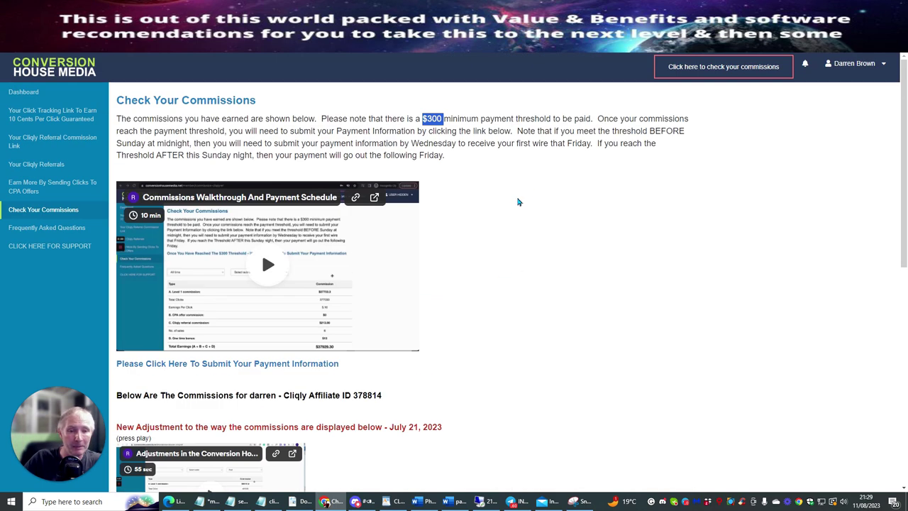
scroll(535, 194, down, 2)
scroll(517, 170, up, 2)
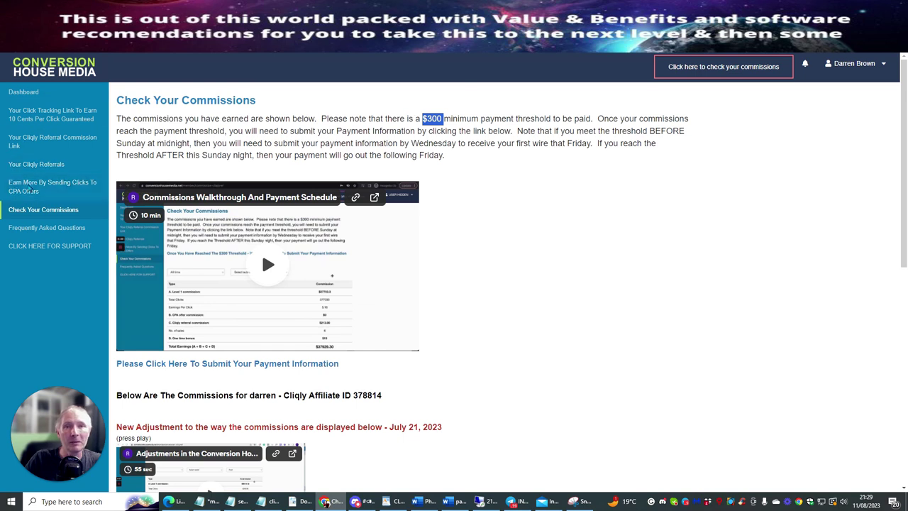
scroll(383, 268, down, 6)
scroll(261, 234, up, 10)
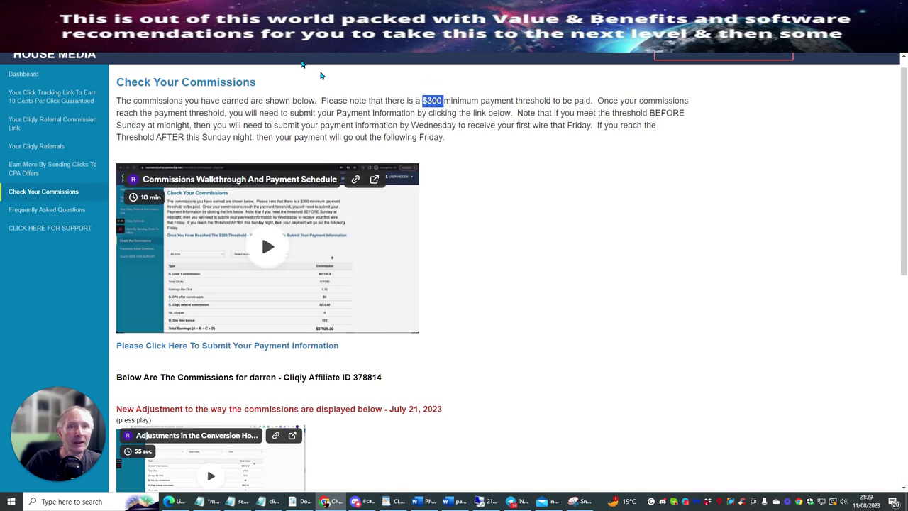
key(ctrl+Tab)
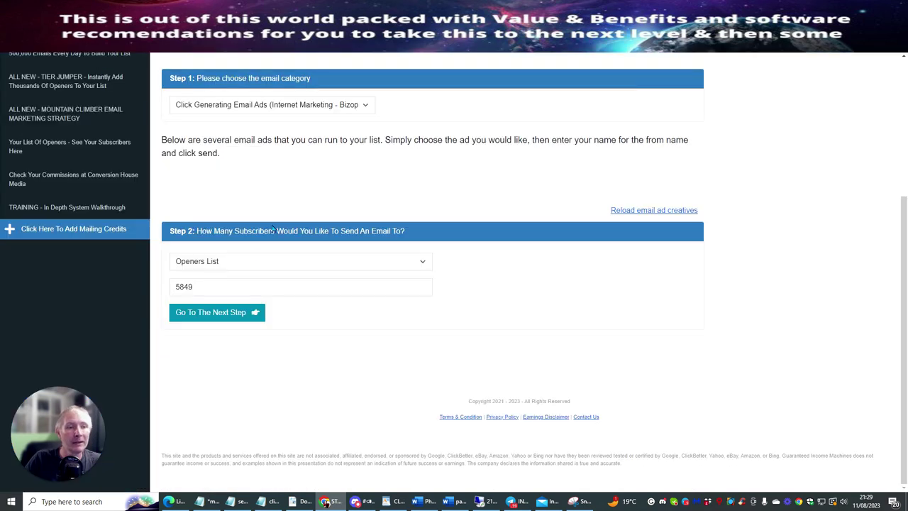
Proceed to the email templates with the prefilled Openers List count and select Proven Email Creative#1, with the subject "Crazy Simple [SUBSCRIBER_NAME]".
click(210, 314)
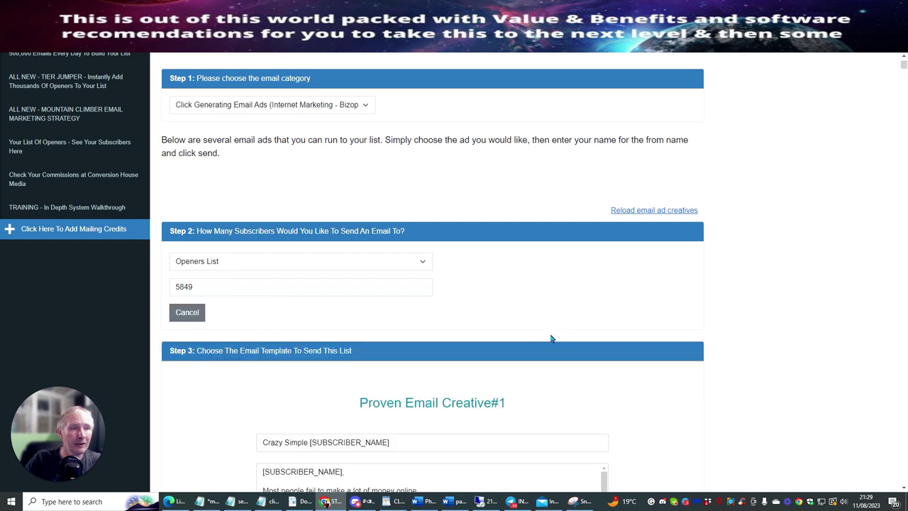
scroll(630, 207, down, 4)
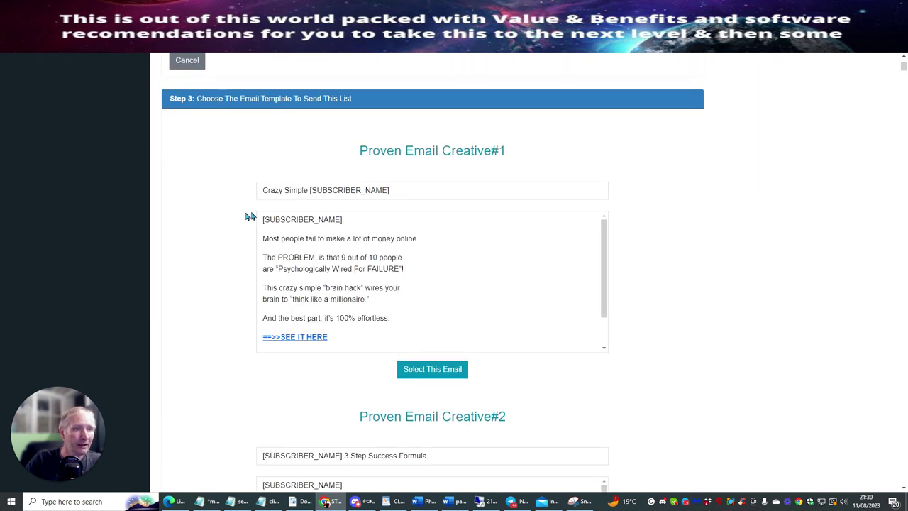
scroll(298, 203, down, 1)
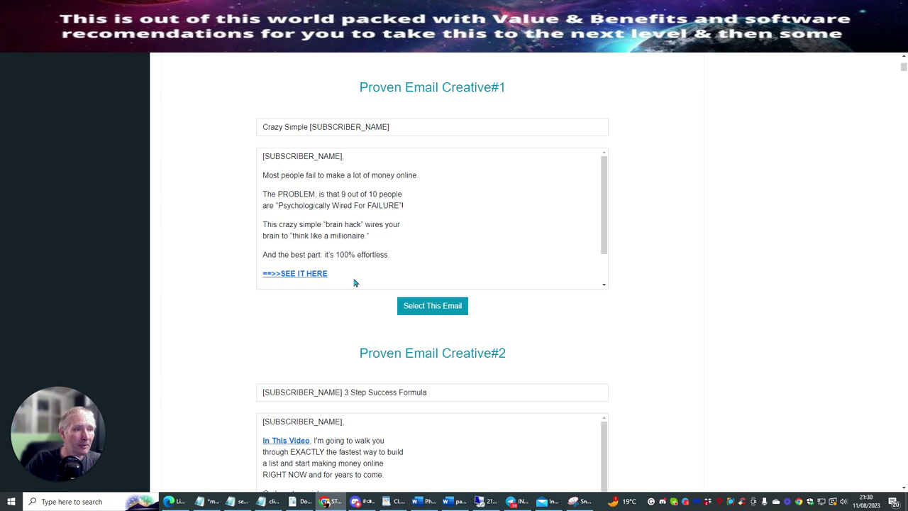
click(423, 308)
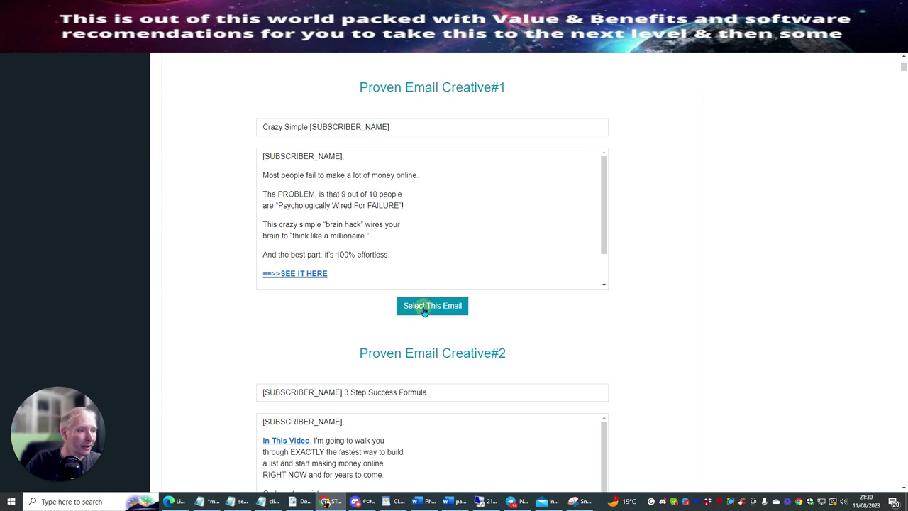
Set the selected email's click destination to "Enter New Link To Send The Clicks To".
scroll(422, 323, down, 3)
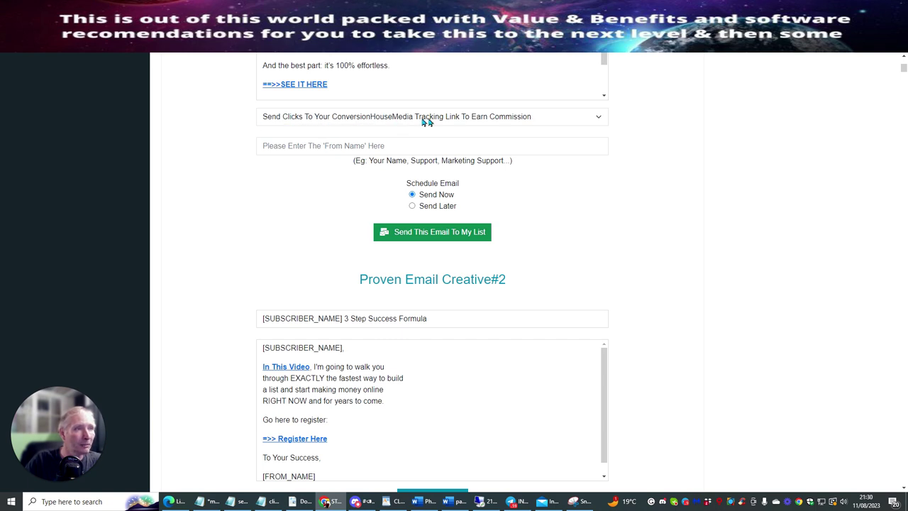
click(592, 119)
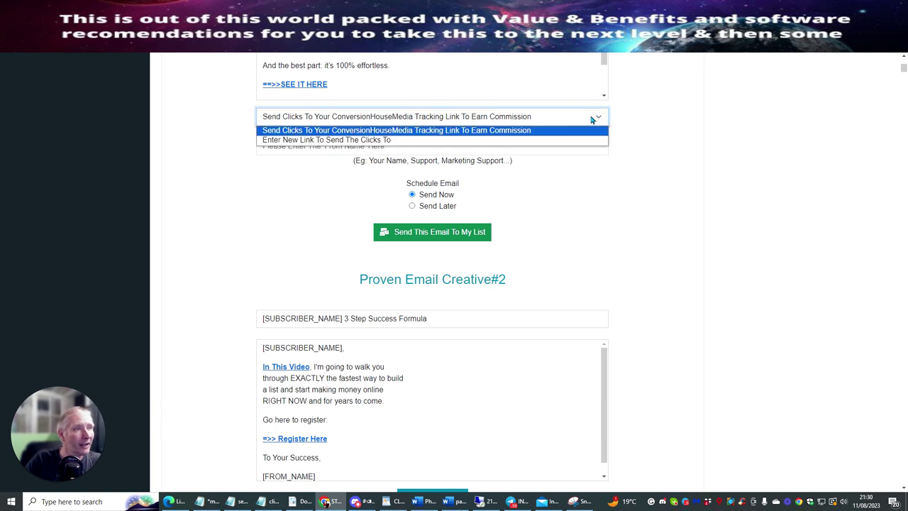
click(319, 140)
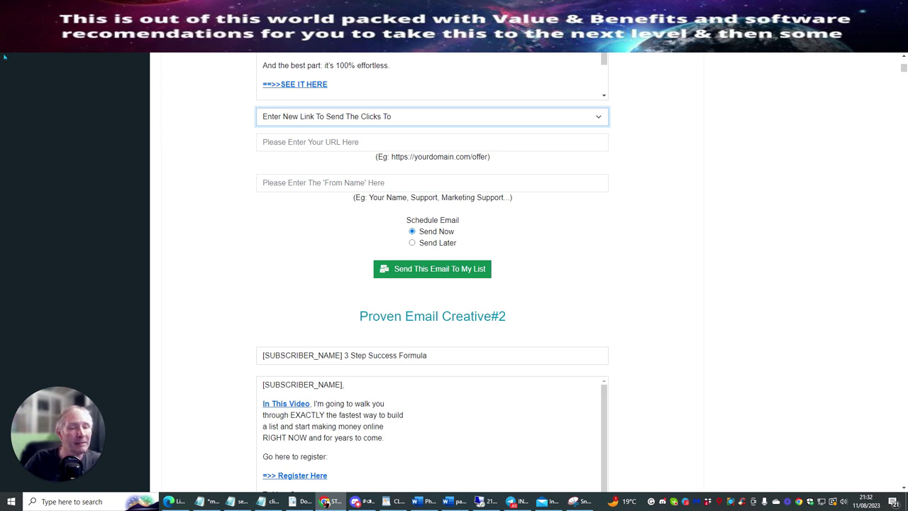
Copy the /FreeAffiliateChecklist link from the WordPress Pretty Links list and paste it as the email's destination URL on the Cliqly page.
mouse_move(5, 57)
click(64, 78)
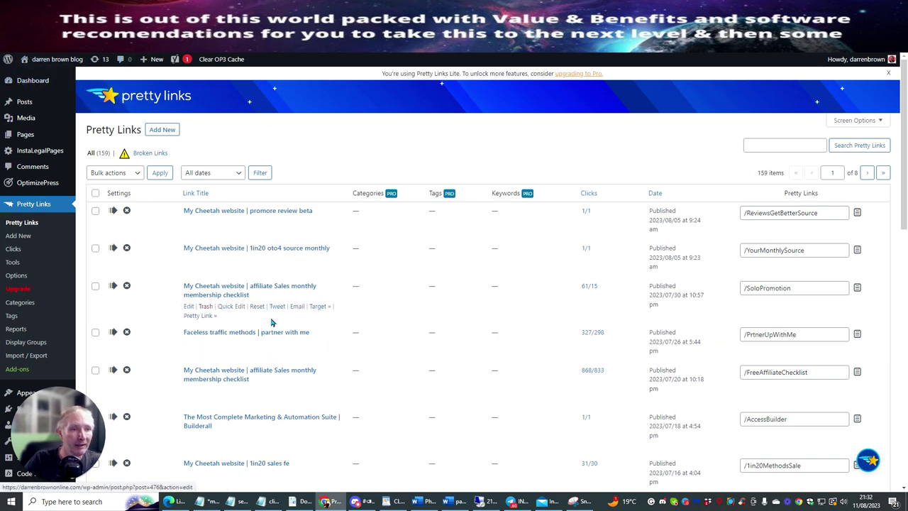
click(857, 374)
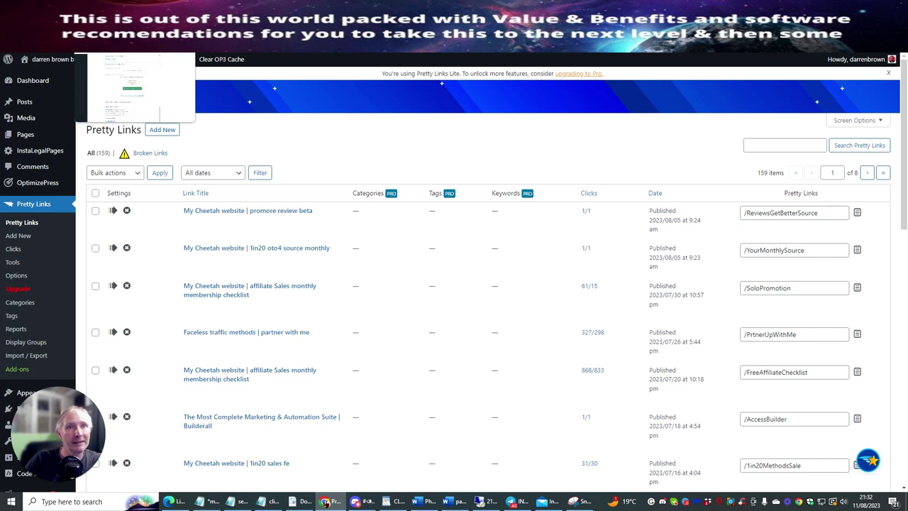
click(138, 22)
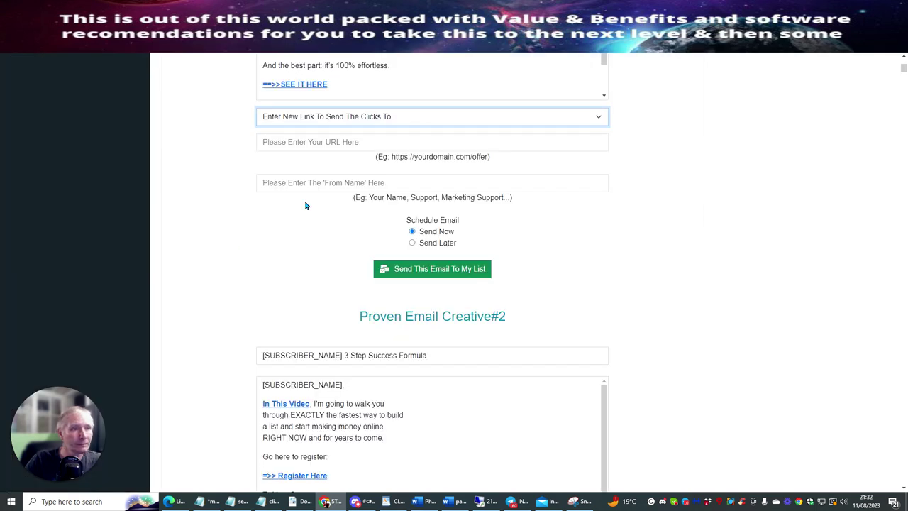
click(316, 141)
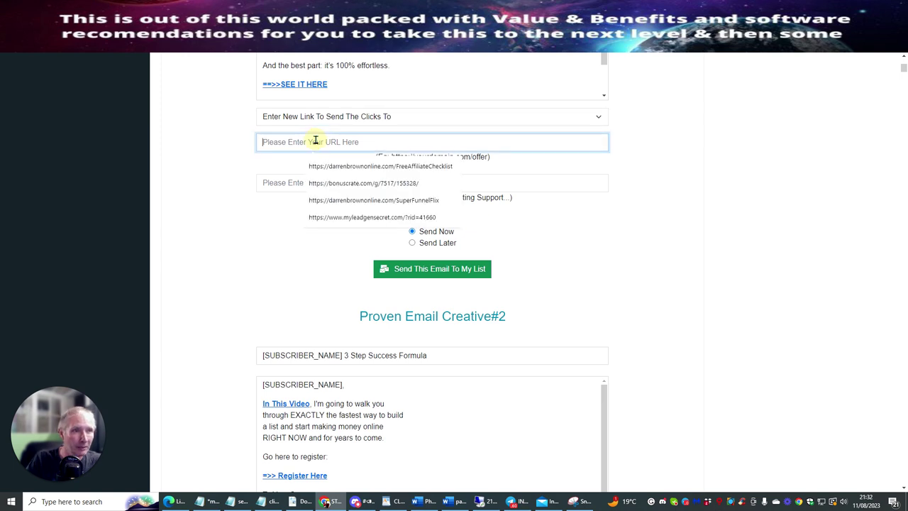
right_click(316, 142)
click(337, 226)
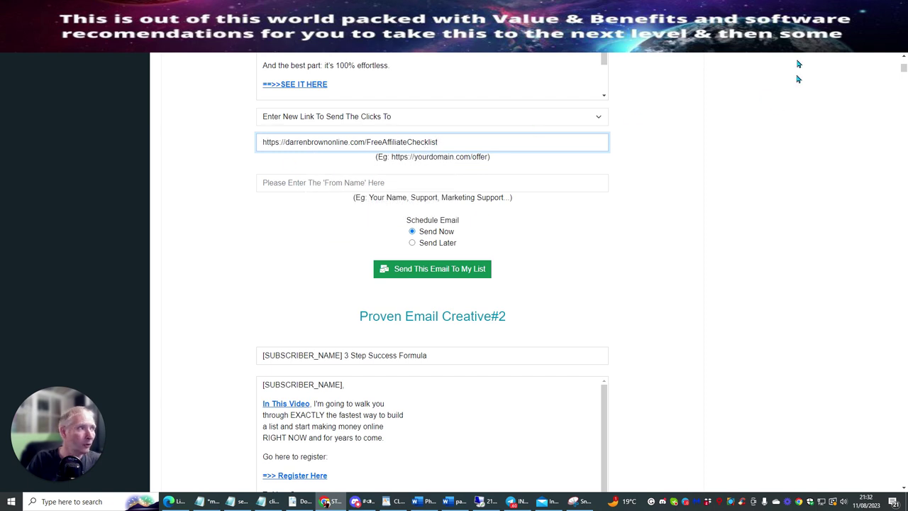
Open the copied FreeAffiliateChecklist link in a new browser tab and pause the Affiliate Membership welcome video.
key(ctrl+t)
right_click(116, 43)
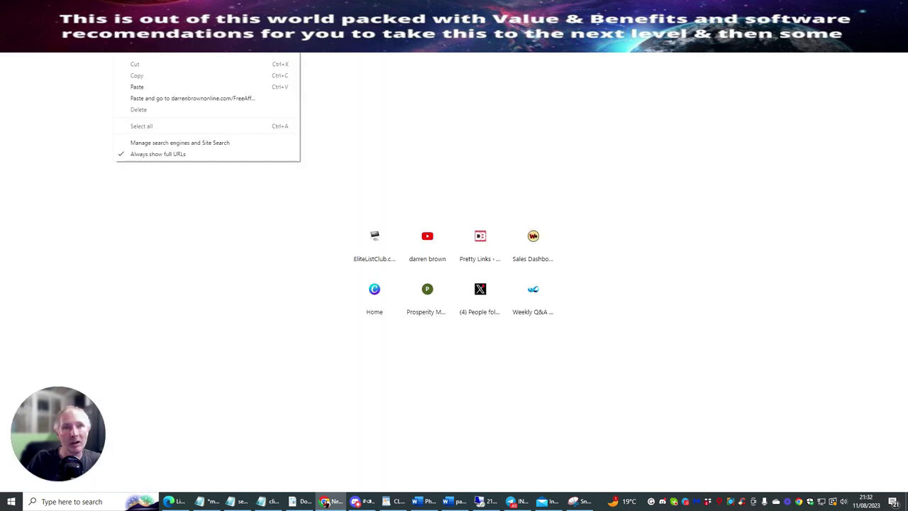
click(135, 98)
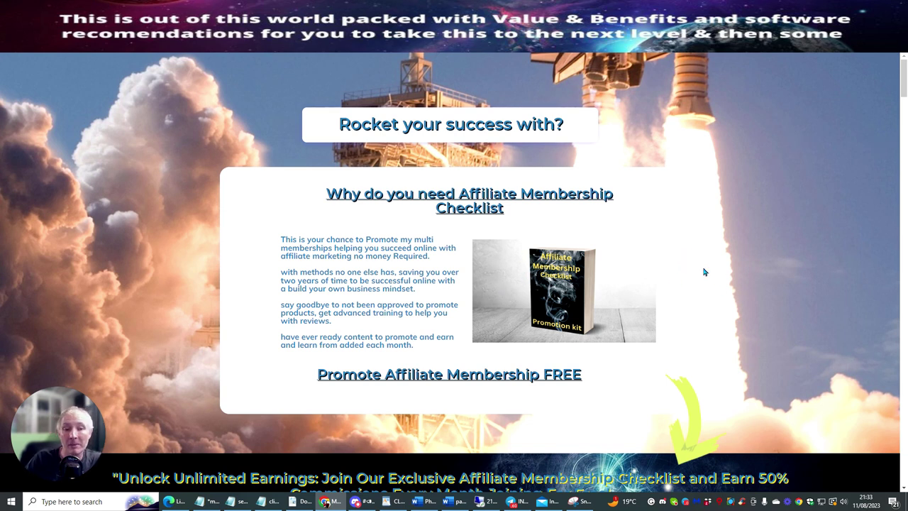
scroll(727, 252, down, 2)
scroll(727, 252, up, 2)
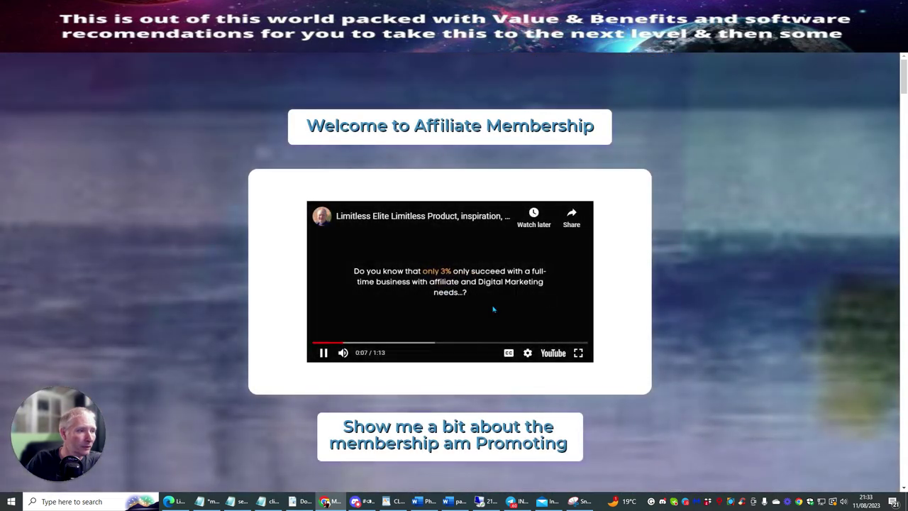
click(544, 294)
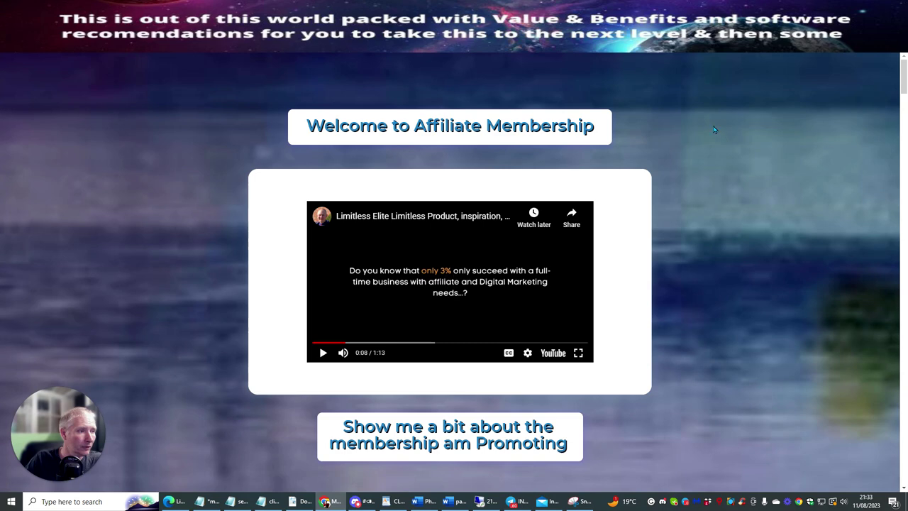
Examine the Affiliate Membership Checklist sales page from its introduction through to the membership offers at the end.
scroll(745, 128, down, 4)
scroll(745, 129, down, 7)
scroll(752, 121, up, 4)
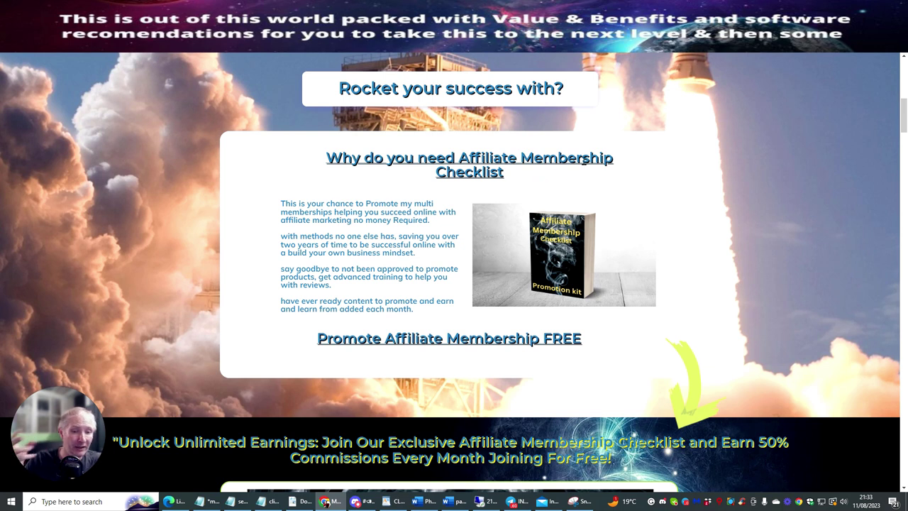
scroll(589, 156, down, 1)
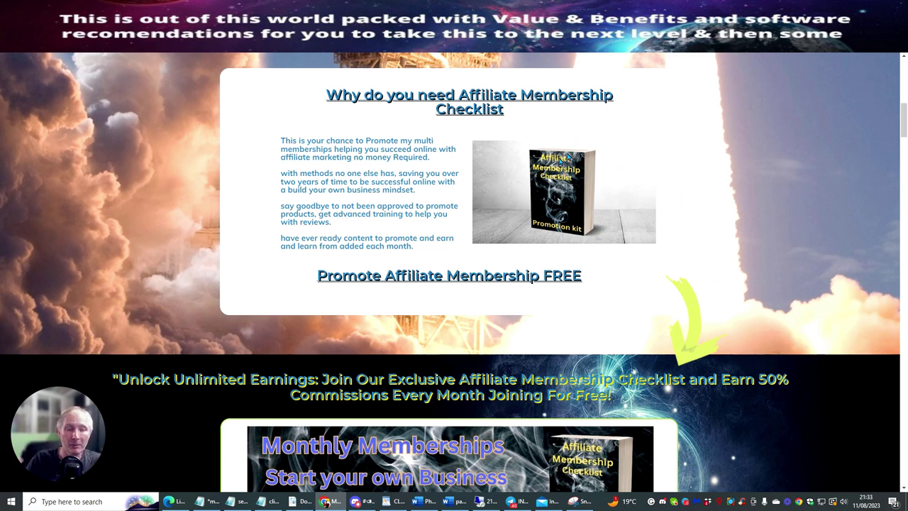
scroll(564, 148, down, 10)
scroll(564, 148, down, 15)
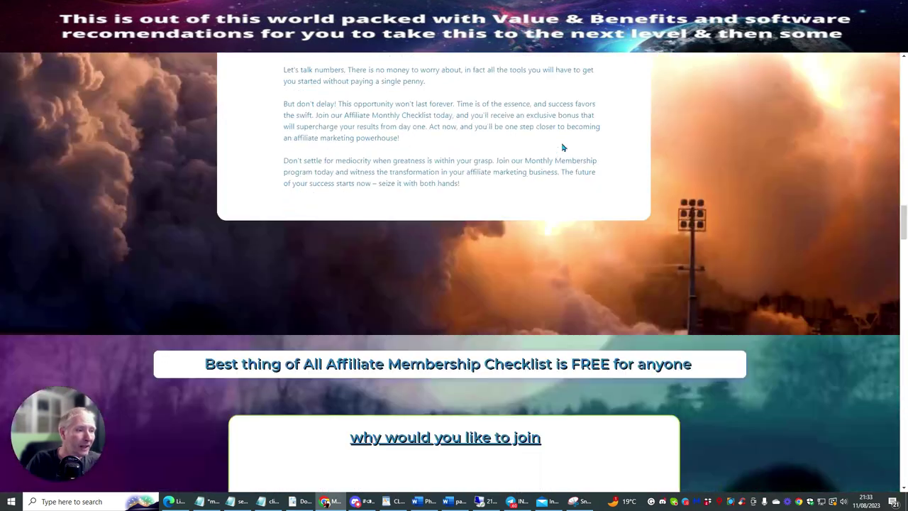
scroll(558, 147, down, 10)
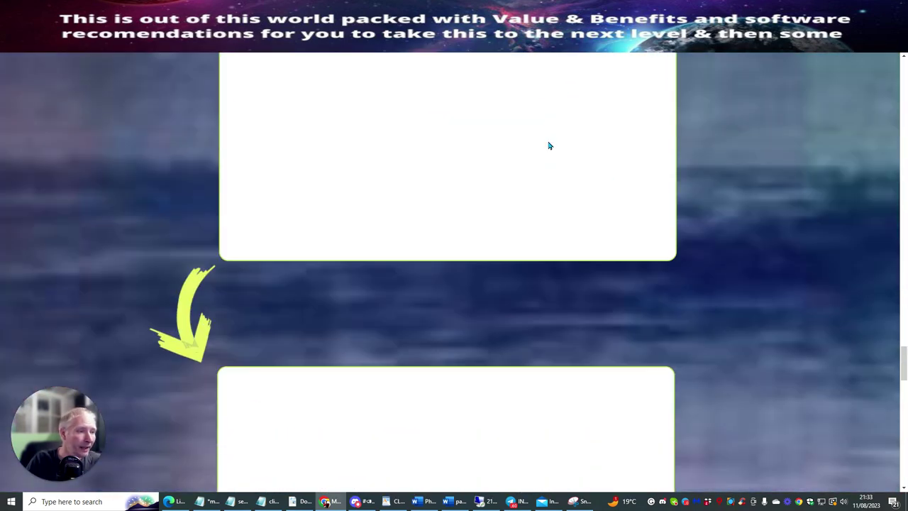
scroll(548, 146, down, 5)
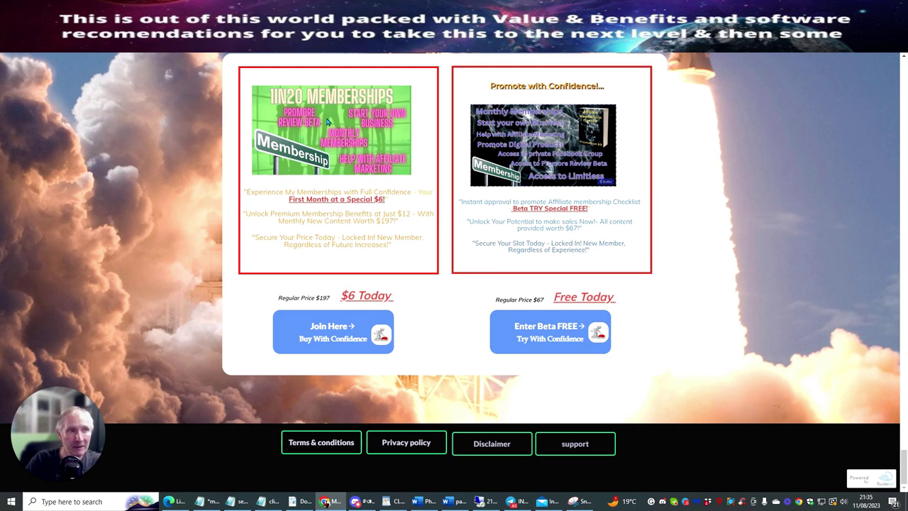
Review the sales page's Limitless, Promore Review Beta and Promotion kit sections, and compare the 1in20 Memberships offer with the free beta offer.
scroll(765, 128, up, 4)
scroll(764, 157, up, 5)
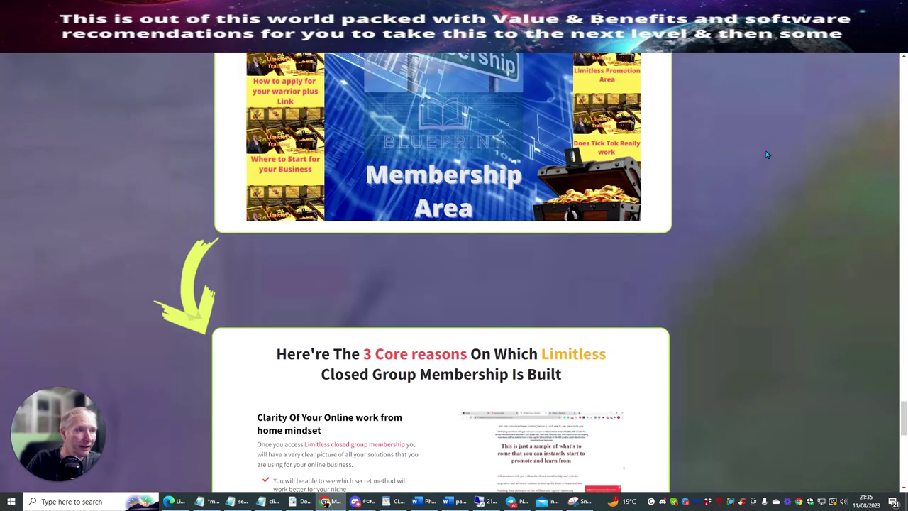
scroll(790, 136, down, 11)
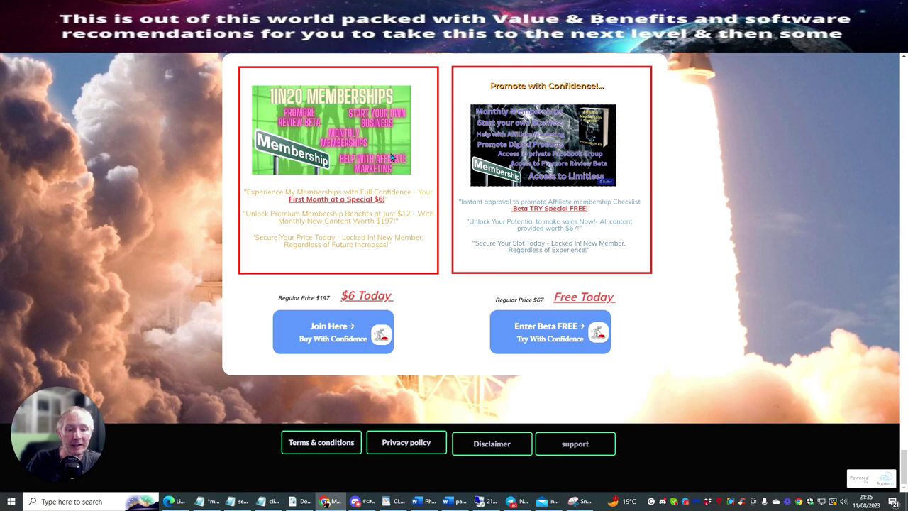
scroll(357, 170, up, 1)
scroll(357, 170, down, 1)
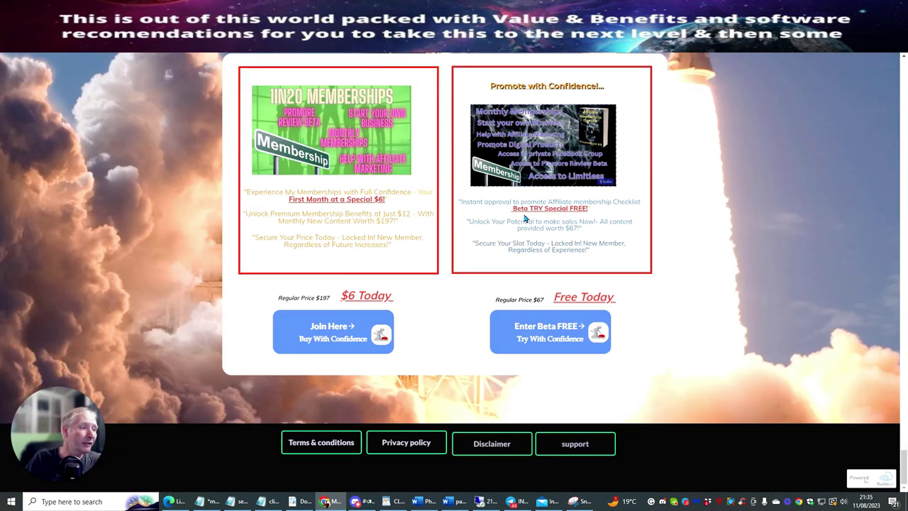
scroll(511, 212, up, 8)
scroll(511, 220, up, 10)
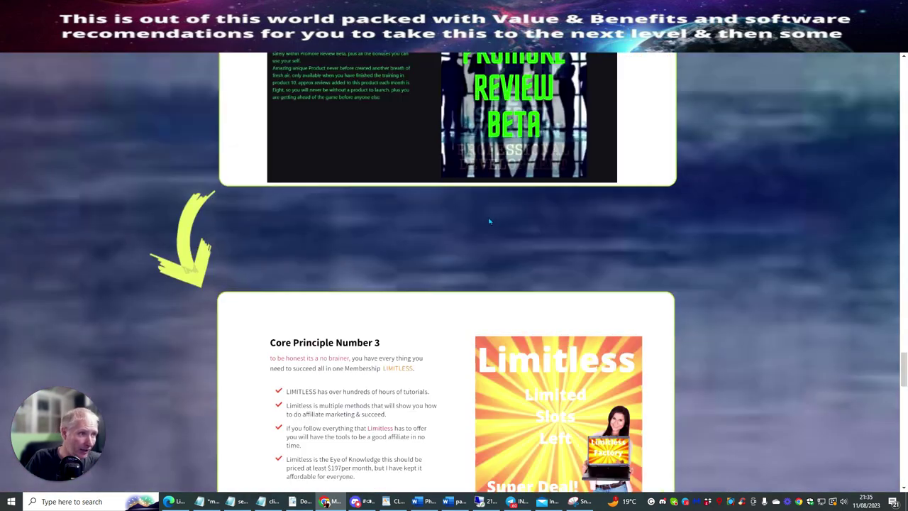
scroll(490, 205, up, 10)
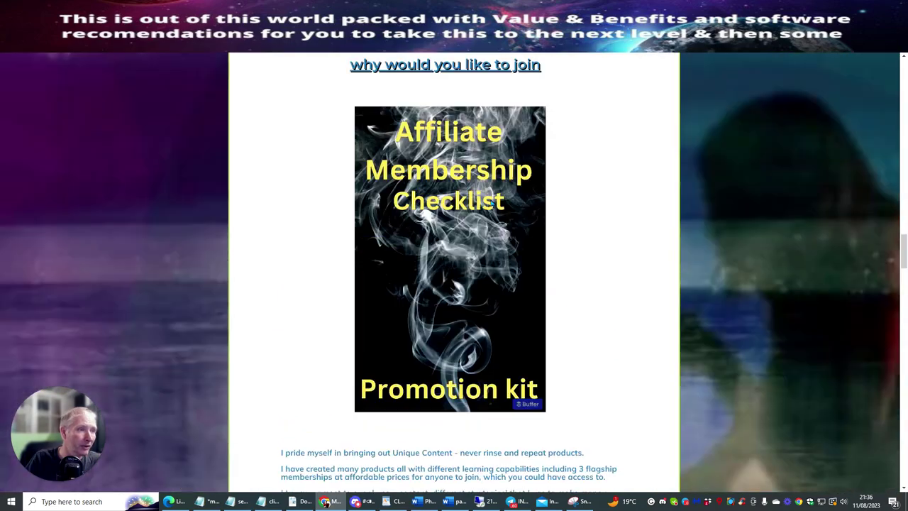
scroll(483, 199, down, 3)
scroll(481, 193, down, 15)
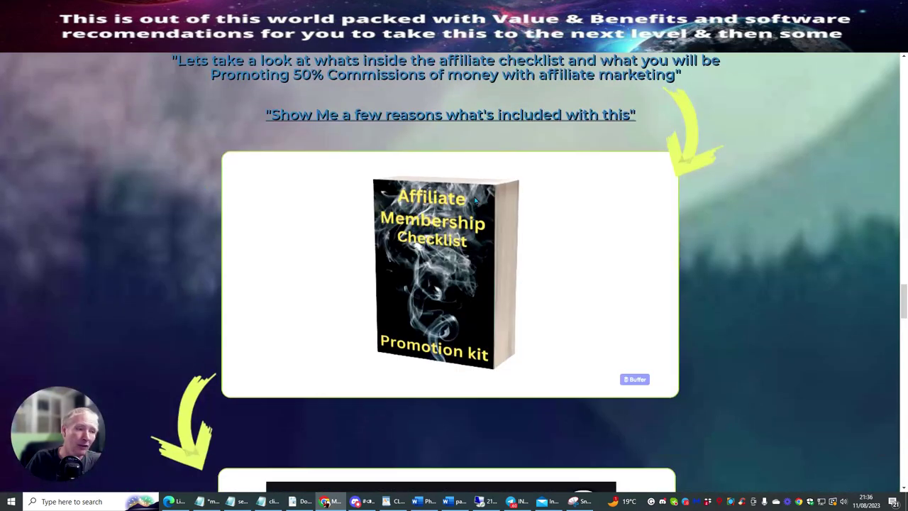
scroll(474, 200, down, 10)
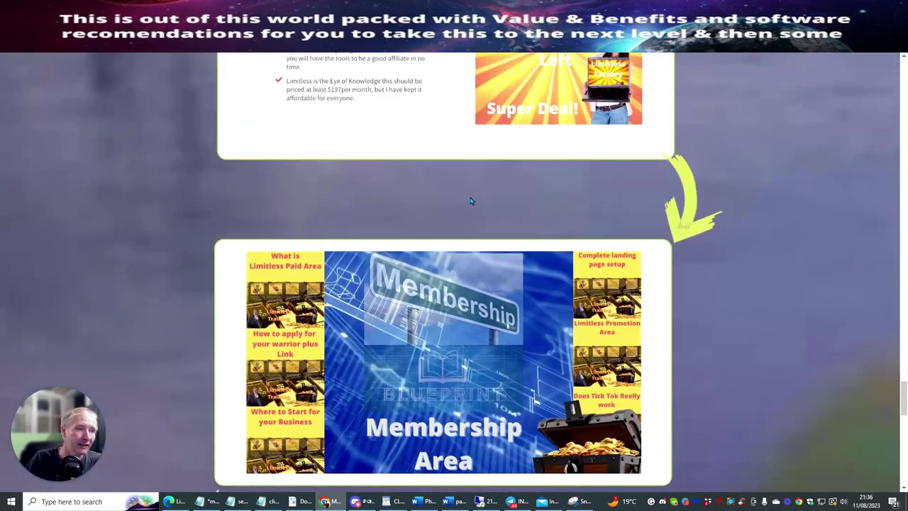
scroll(471, 197, up, 3)
scroll(469, 203, down, 3)
scroll(465, 204, down, 15)
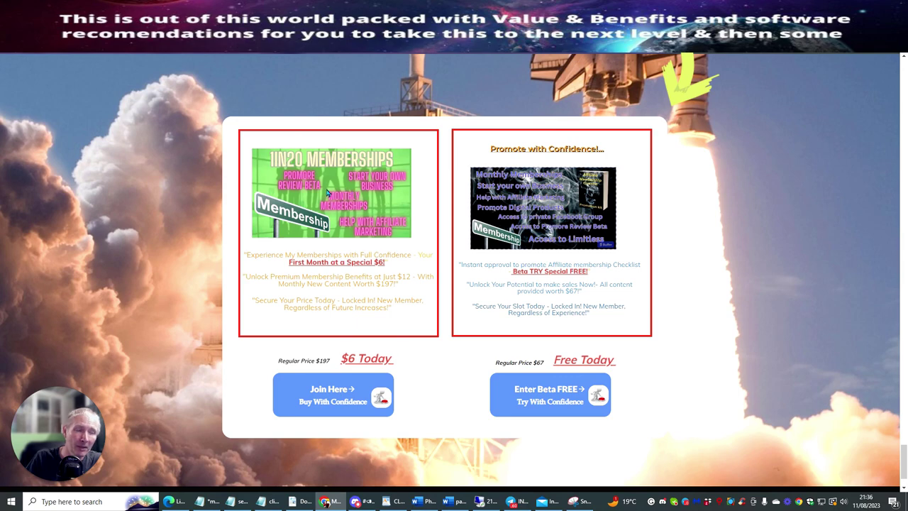
scroll(328, 192, up, 15)
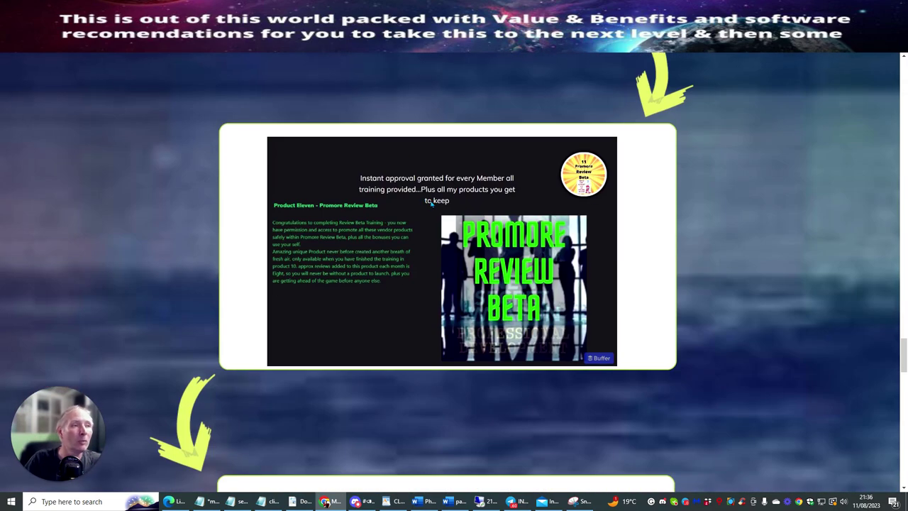
scroll(432, 202, up, 10)
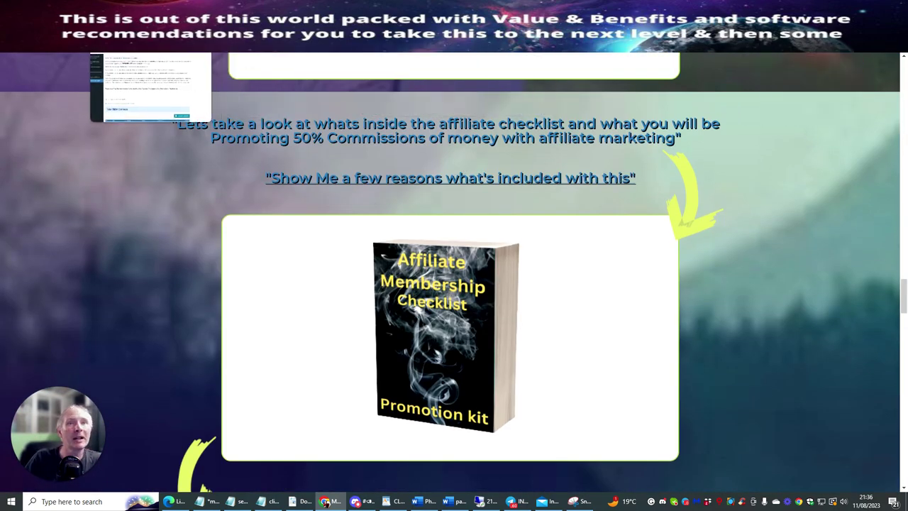
Return to the Cliqly mailing, enter the sender's full name as the From Name, send the email immediately and confirm the sending.
click(149, 42)
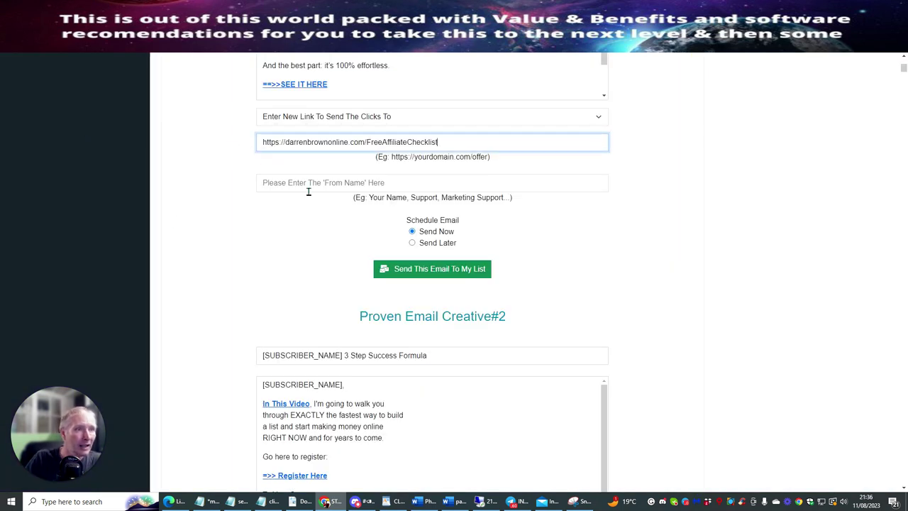
click(324, 210)
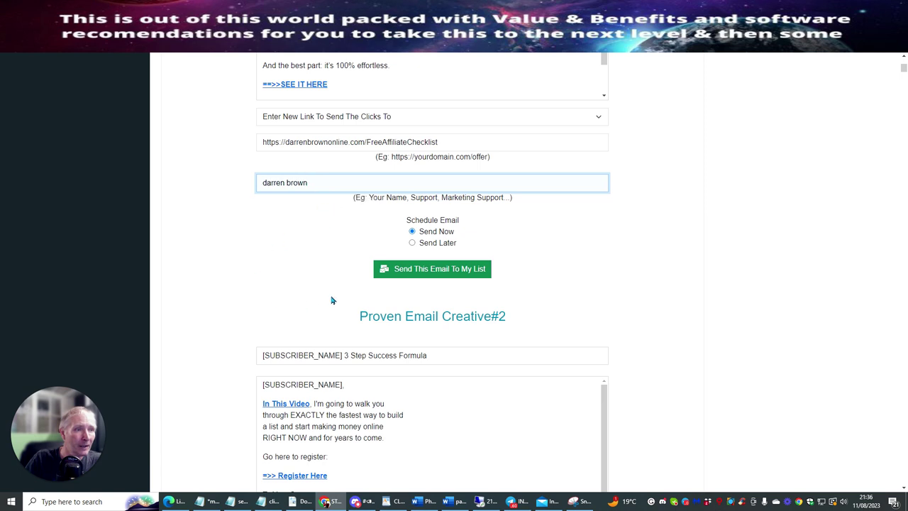
click(412, 276)
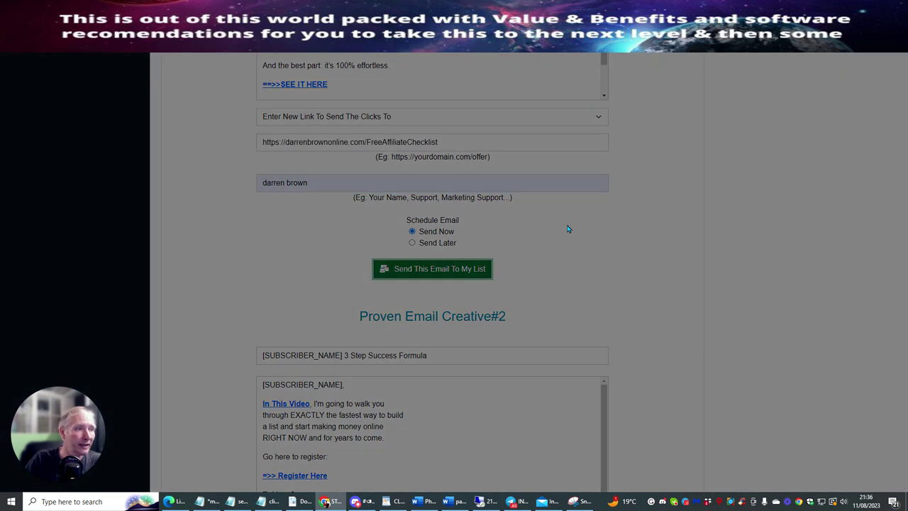
click(469, 119)
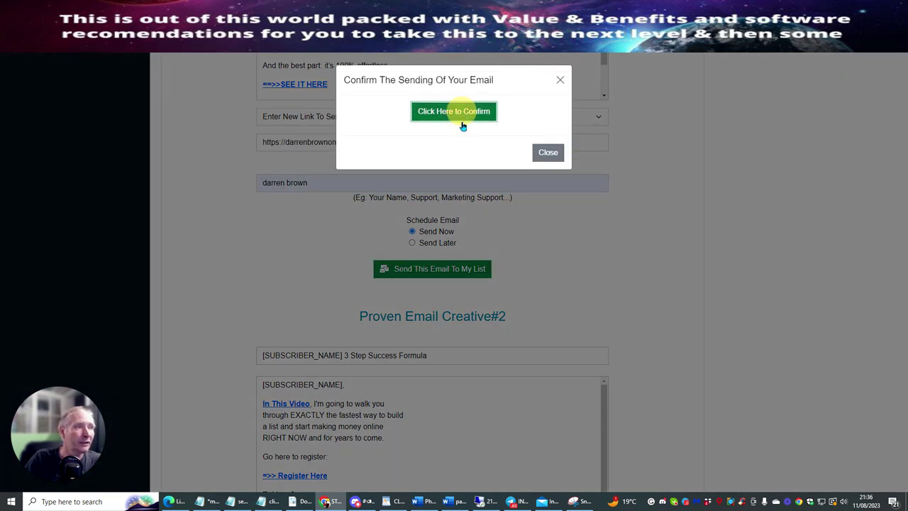
Start another mailing to 5849 Openers List subscribers and select Proven Email Creative#123, "Unclaimed Commissions".
scroll(537, 250, down, 5)
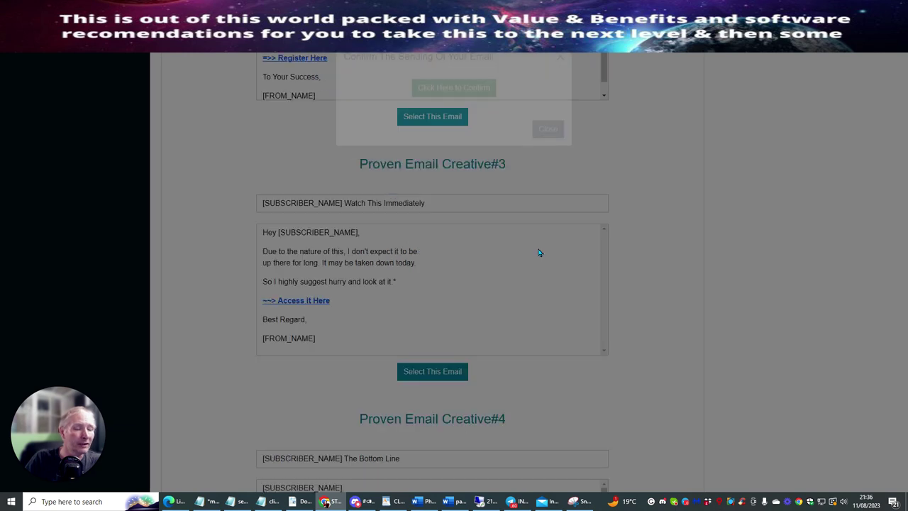
scroll(488, 224, down, 2)
scroll(490, 228, down, 2)
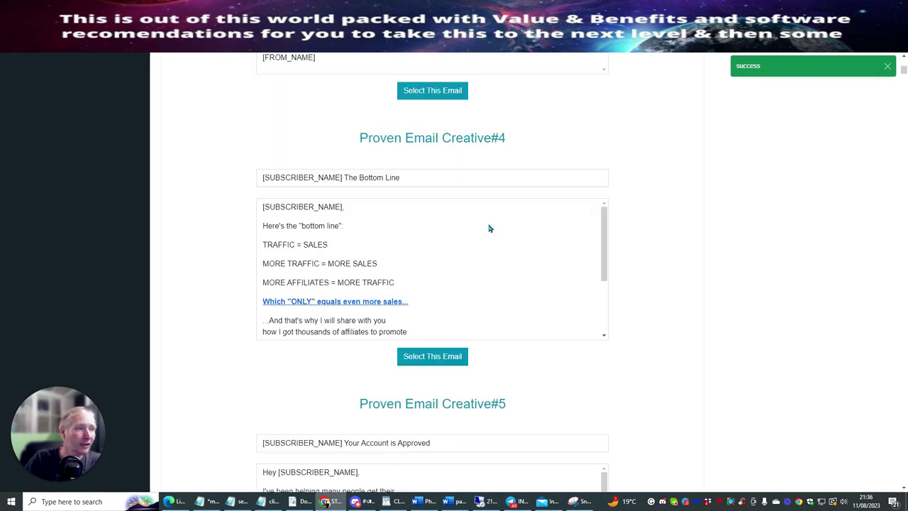
scroll(497, 301, up, 3)
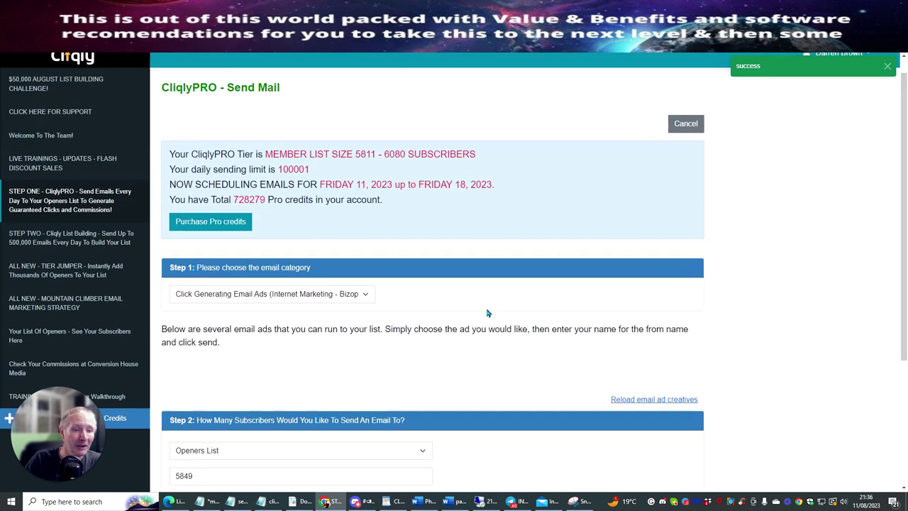
scroll(469, 309, down, 3)
click(196, 313)
scroll(523, 230, down, 4)
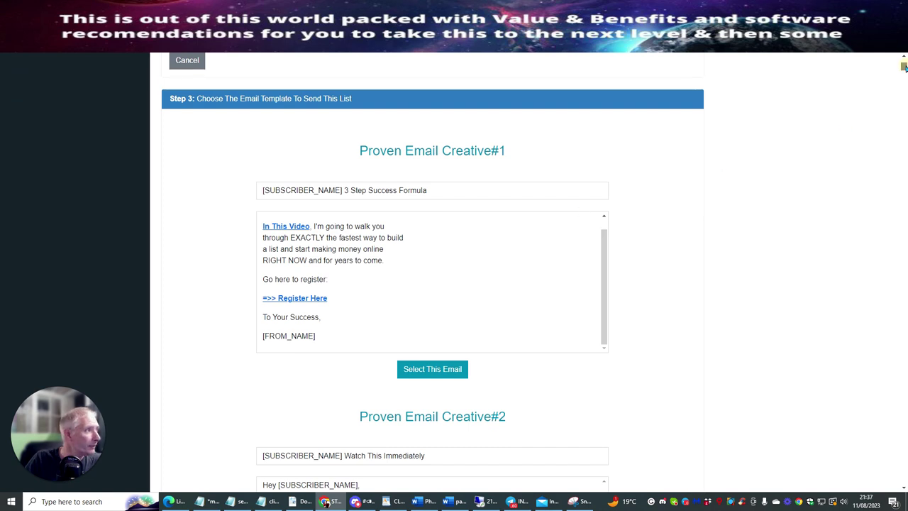
drag(904, 66, 882, 278)
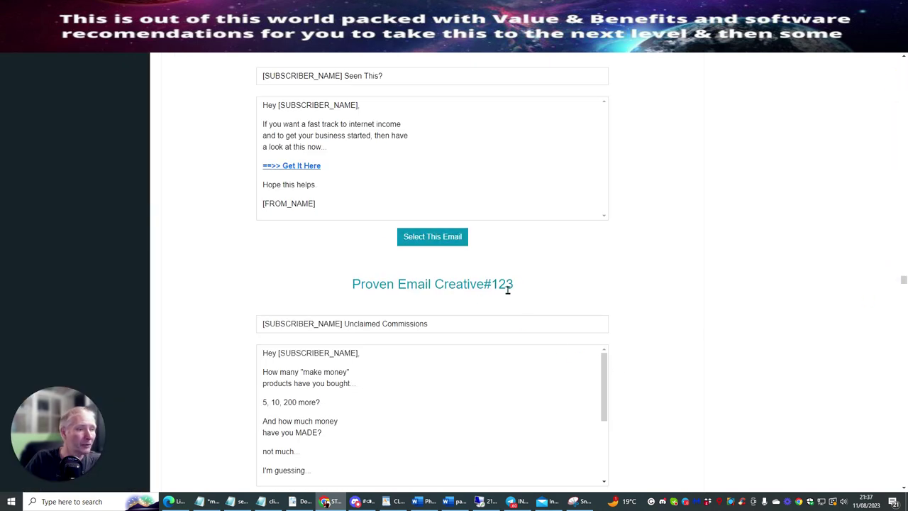
scroll(501, 330, down, 3)
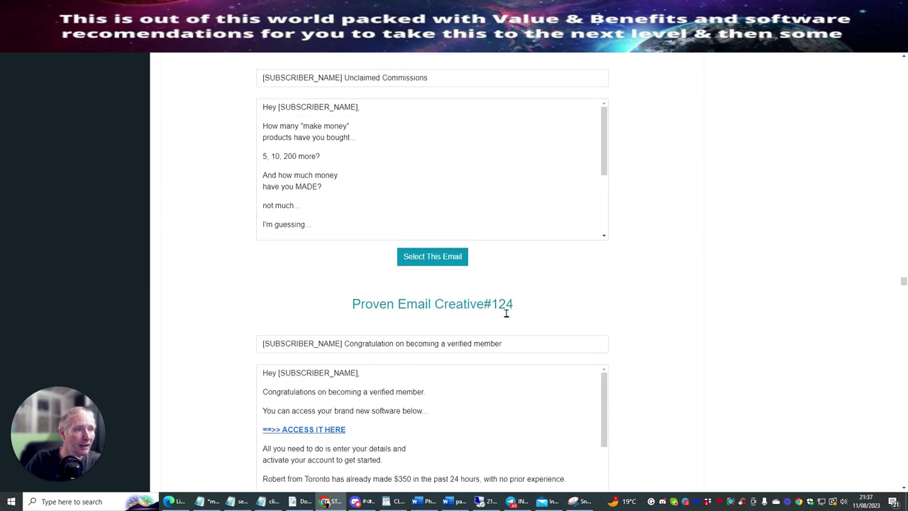
click(406, 254)
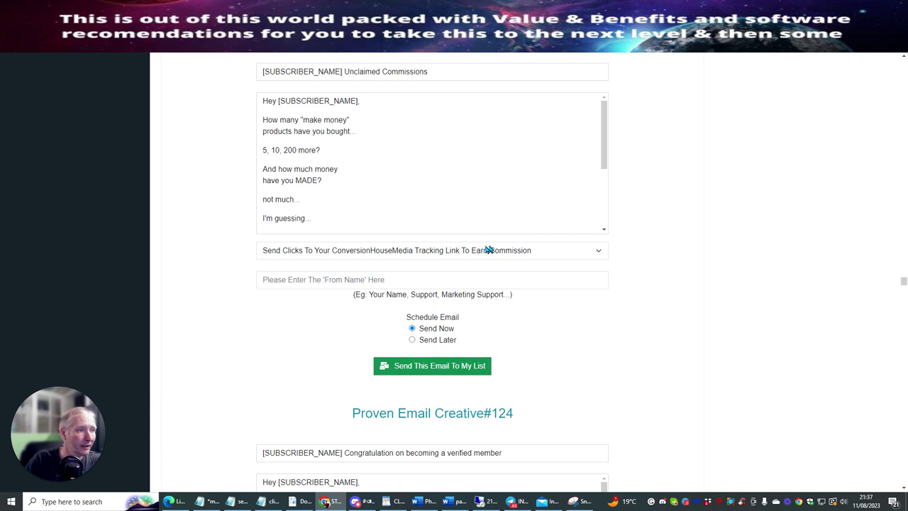
Enter the sender's full name as the From Name, send the email immediately with the ConversionHouseMedia tracking link and confirm the sending.
click(387, 279)
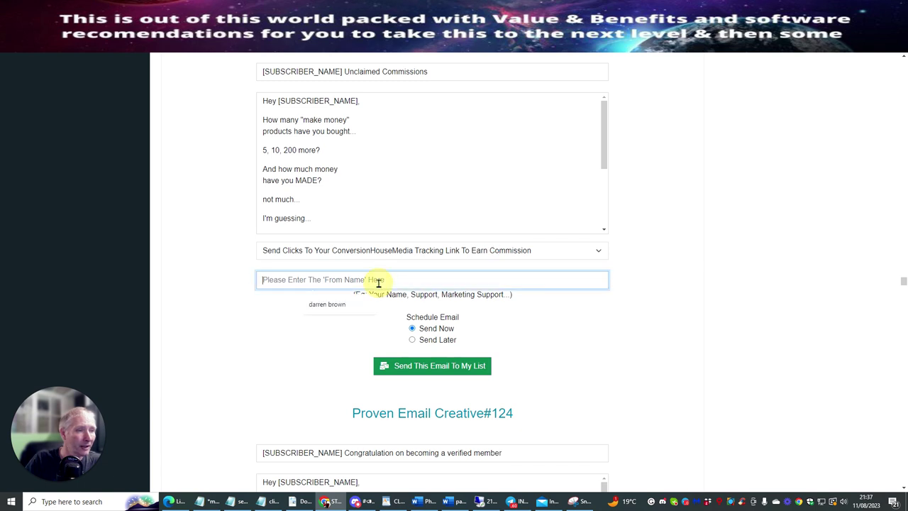
click(342, 304)
click(405, 367)
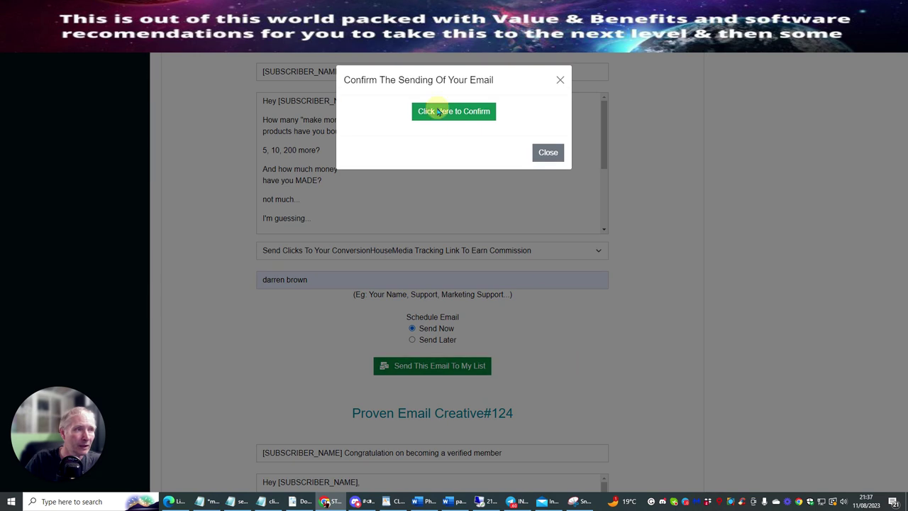
click(431, 111)
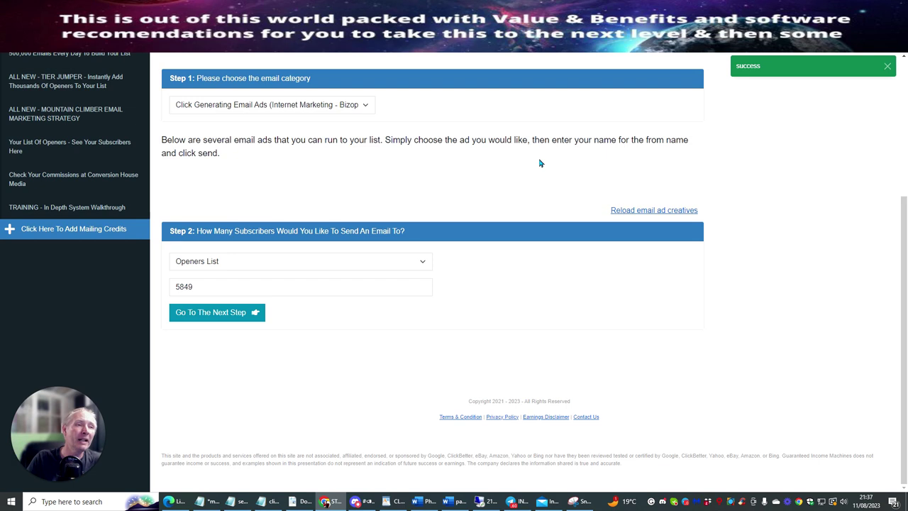
Highlight the Openers List subscriber count and review the tier, daily sending limit and Pro credits on the Send Mail page.
click(201, 286)
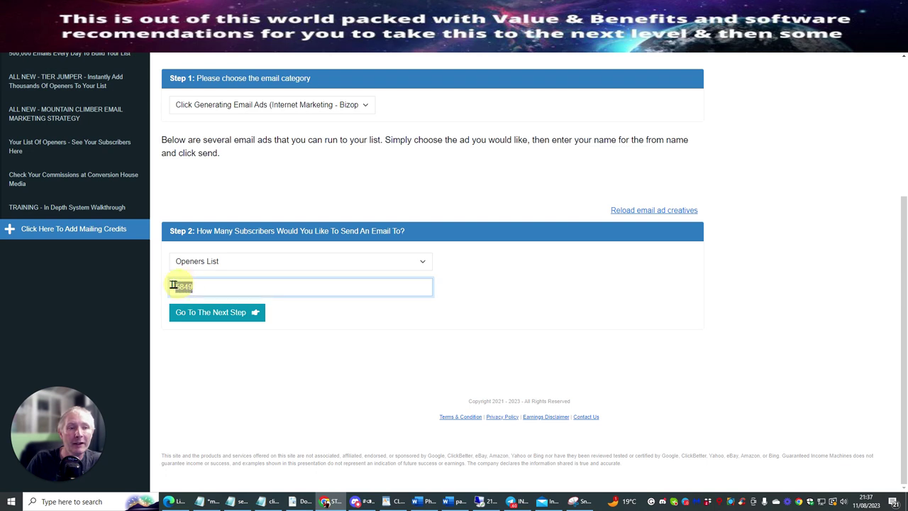
double_click(202, 288)
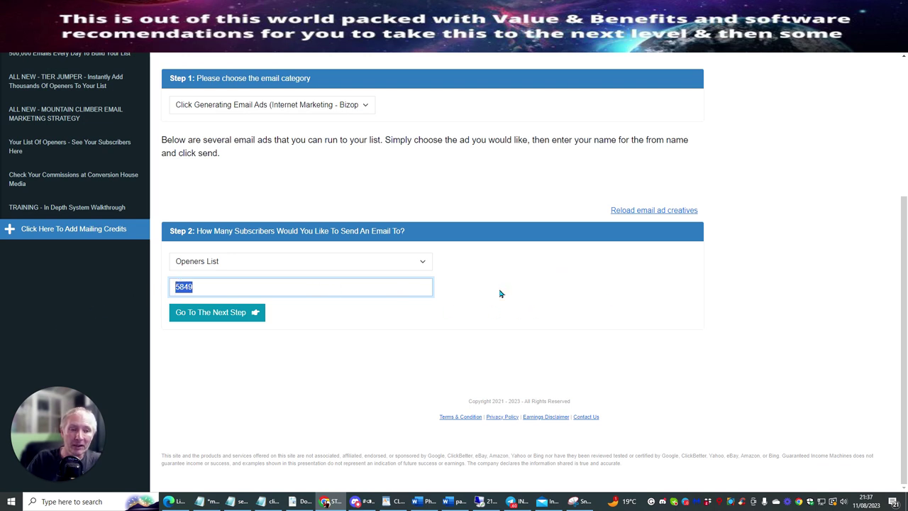
scroll(159, 270, up, 3)
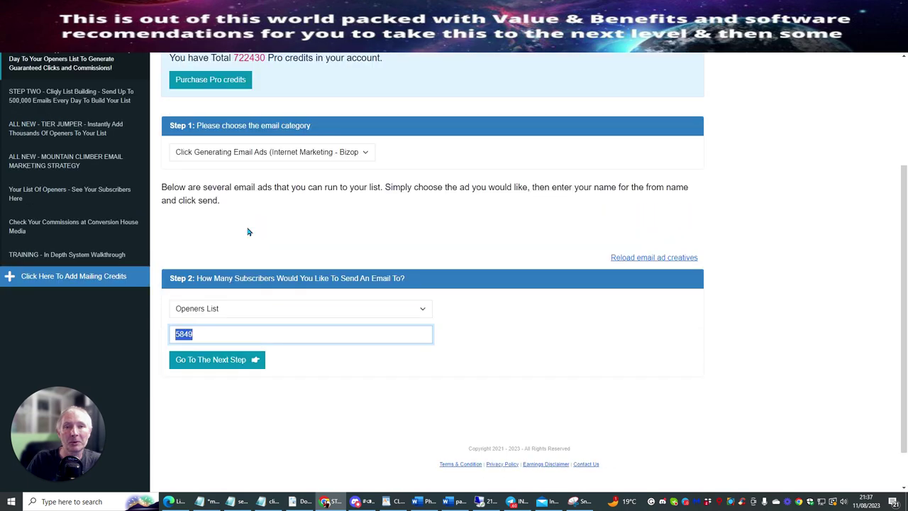
scroll(284, 238, down, 3)
scroll(312, 284, up, 3)
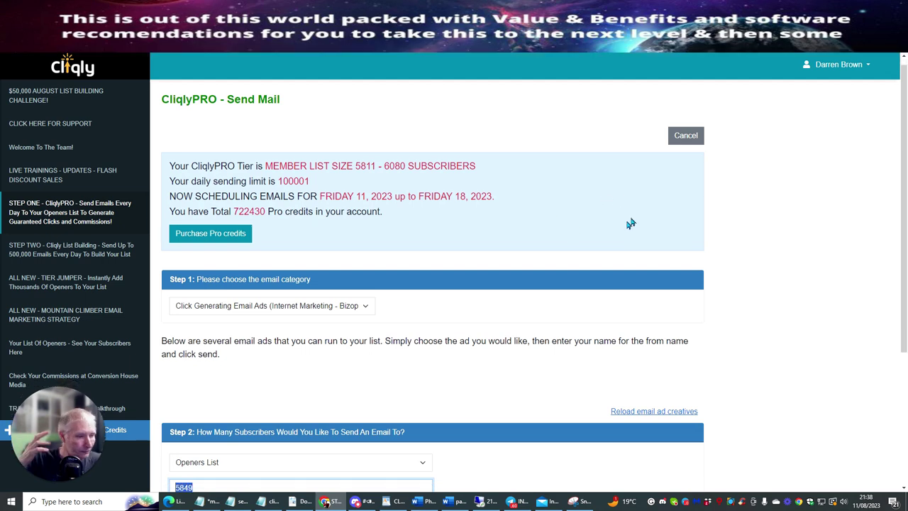
scroll(617, 220, down, 3)
scroll(600, 245, up, 1)
scroll(599, 245, up, 2)
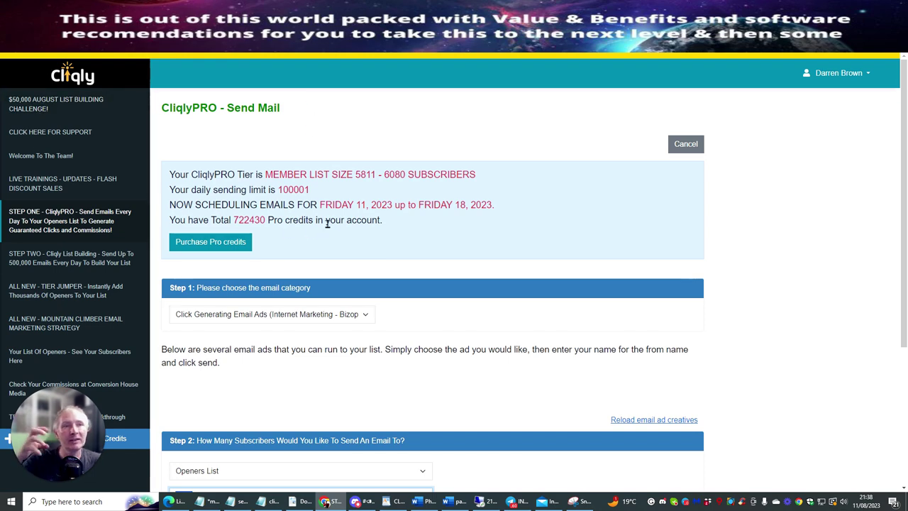
scroll(383, 220, down, 3)
scroll(385, 219, up, 1)
scroll(387, 218, down, 1)
scroll(390, 218, up, 2)
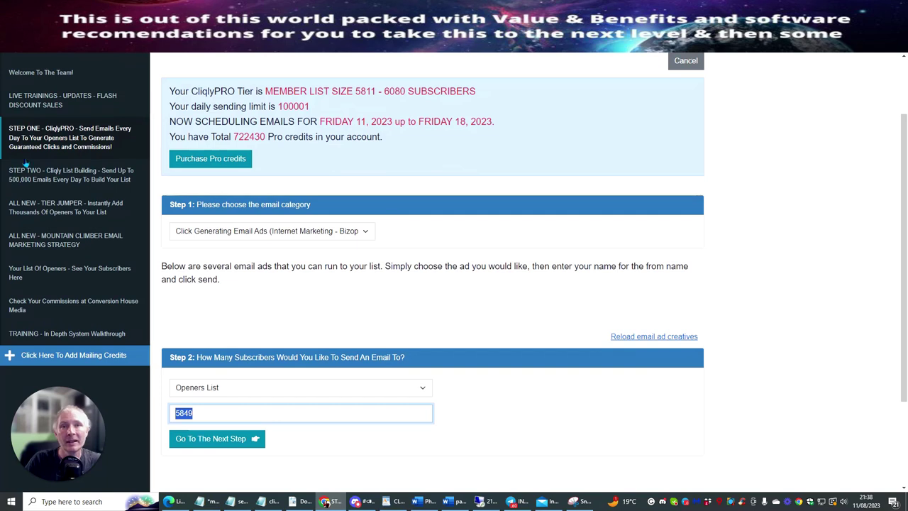
Open the STEP TWO Cliqly List Building page and examine its sale offers, sending instructions and Emails Sent table.
click(71, 181)
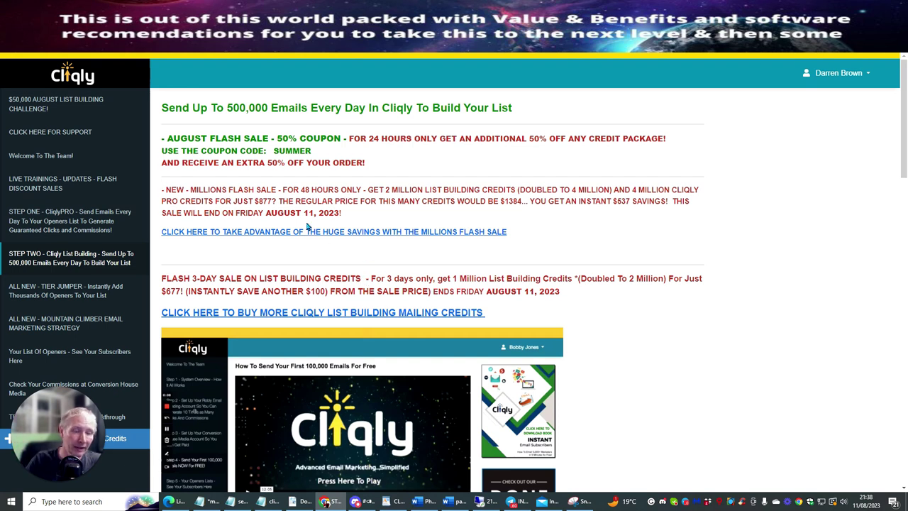
scroll(383, 192, down, 2)
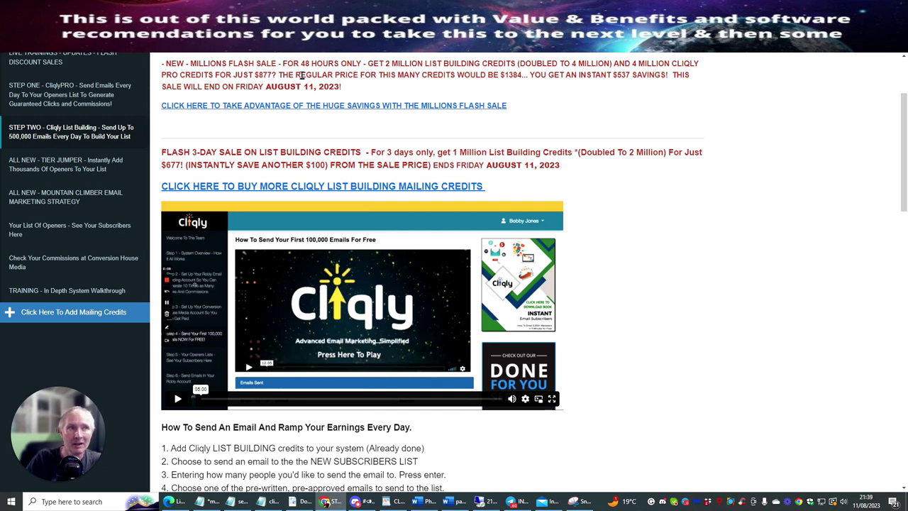
scroll(600, 86, down, 2)
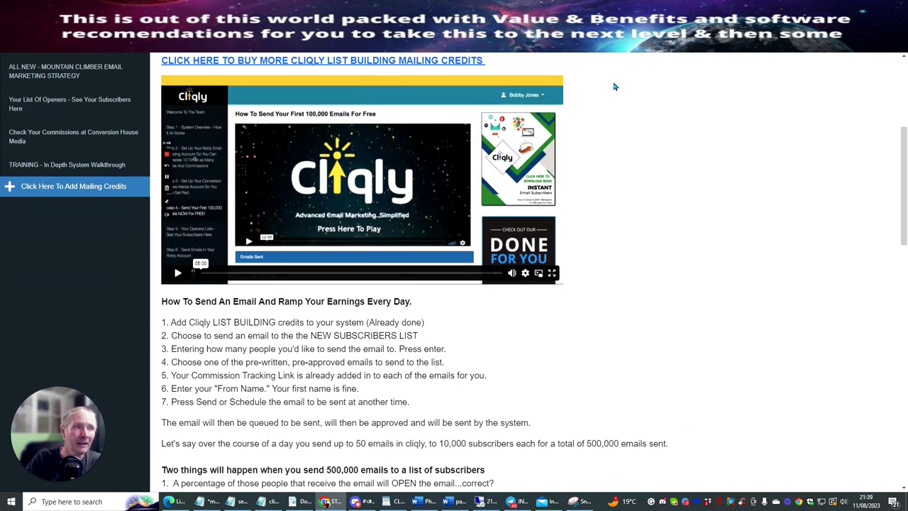
scroll(615, 85, up, 1)
scroll(593, 147, down, 8)
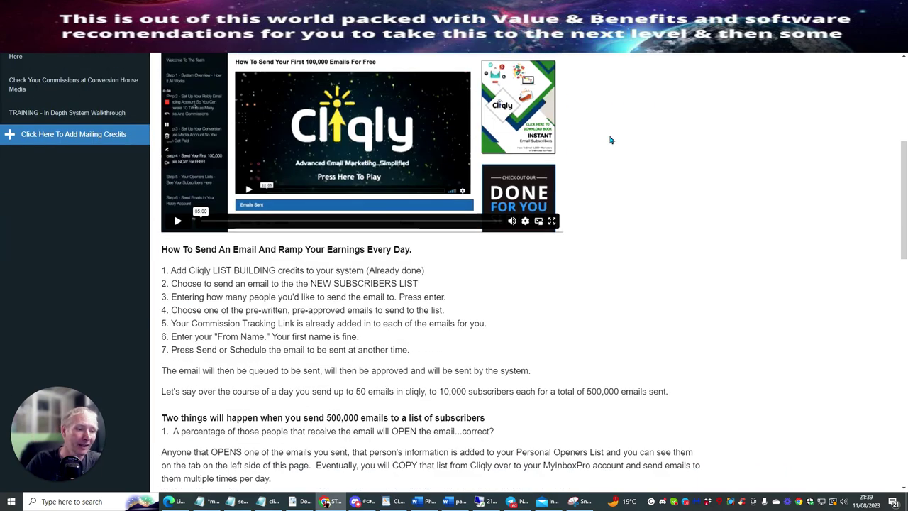
scroll(615, 139, down, 5)
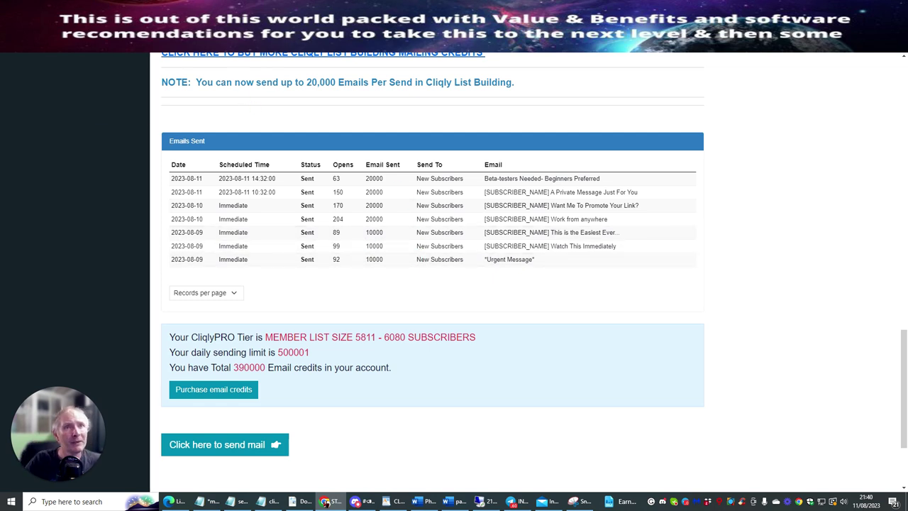
Switch to the Conversion House Media commissions page, find the pending commission summary and refresh it.
click(153, 11)
scroll(526, 168, down, 3)
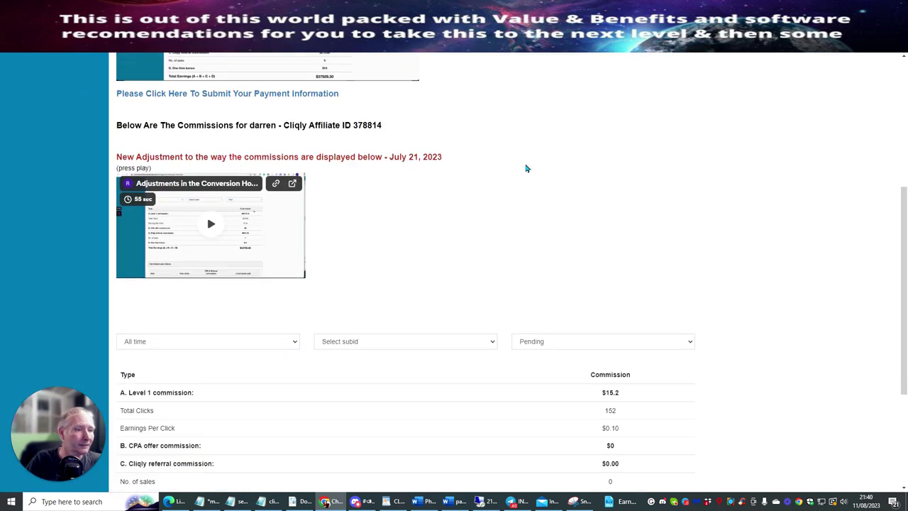
scroll(527, 168, down, 3)
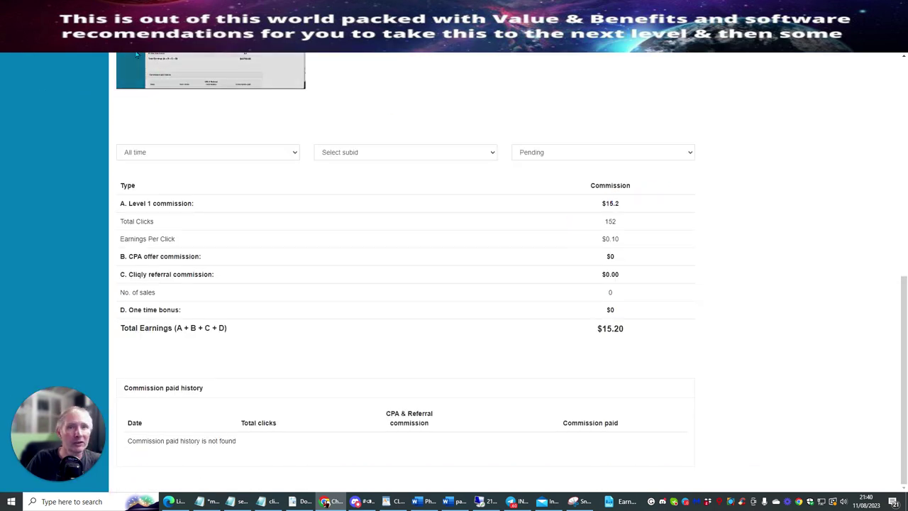
key(F5)
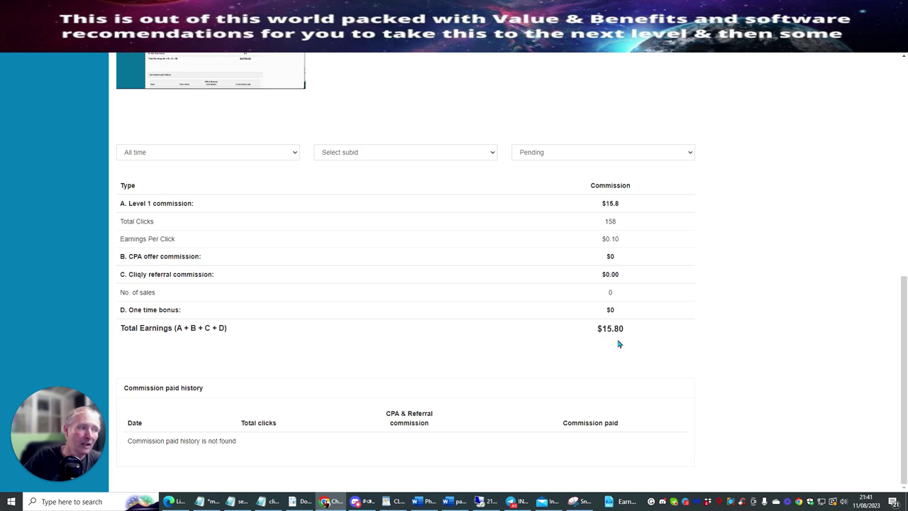
Review the refreshed commission totals and highlight the $300 minimum payment threshold in the Check Your Commissions introduction.
scroll(660, 273, up, 1)
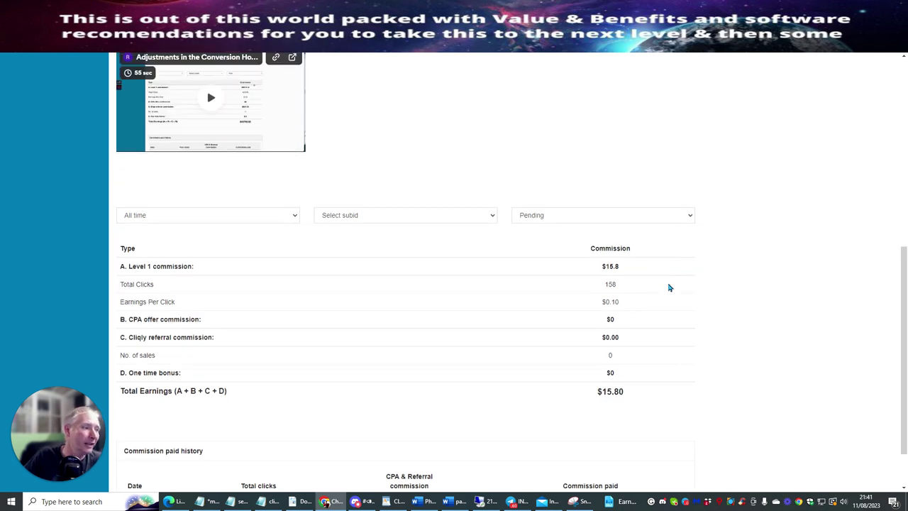
scroll(669, 284, up, 4)
scroll(557, 188, up, 1)
drag(420, 119, 443, 119)
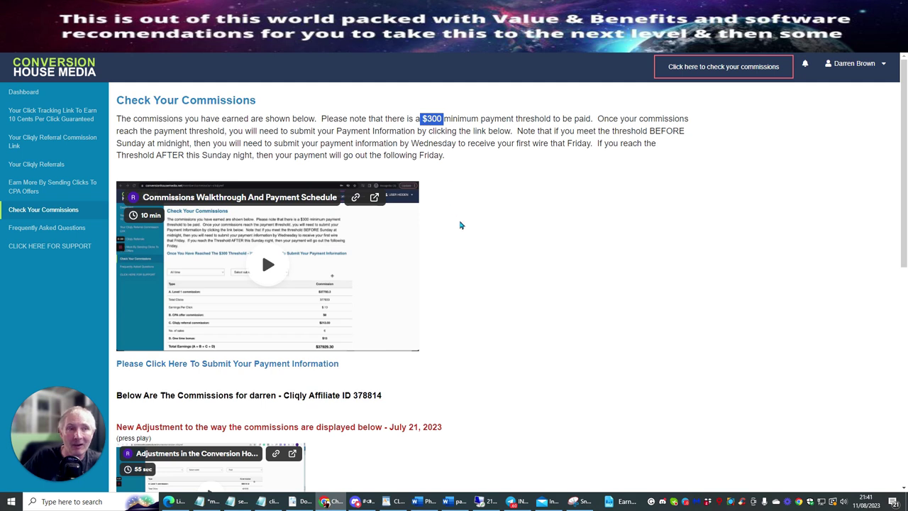
scroll(567, 242, down, 4)
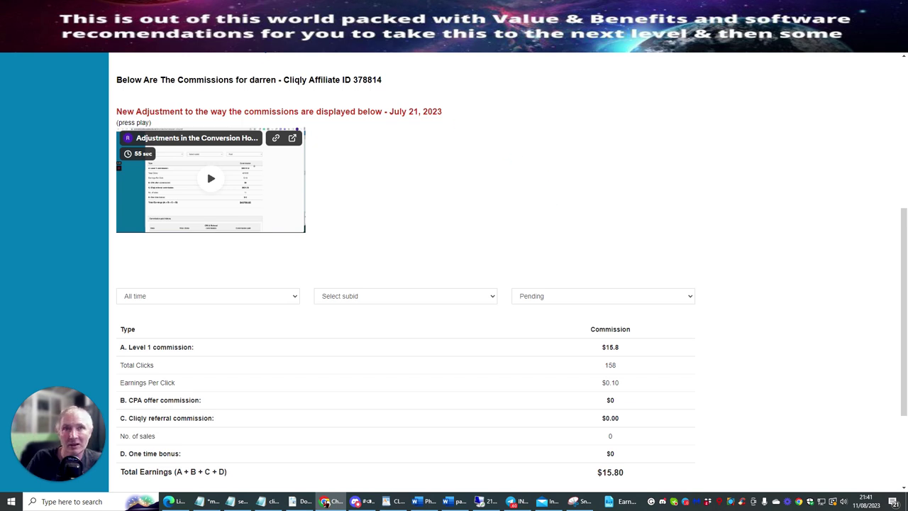
Return to the Cliqly List Building page, review the 20,000-emails-per-send note and Emails Sent table, and start a new mailing.
click(133, 11)
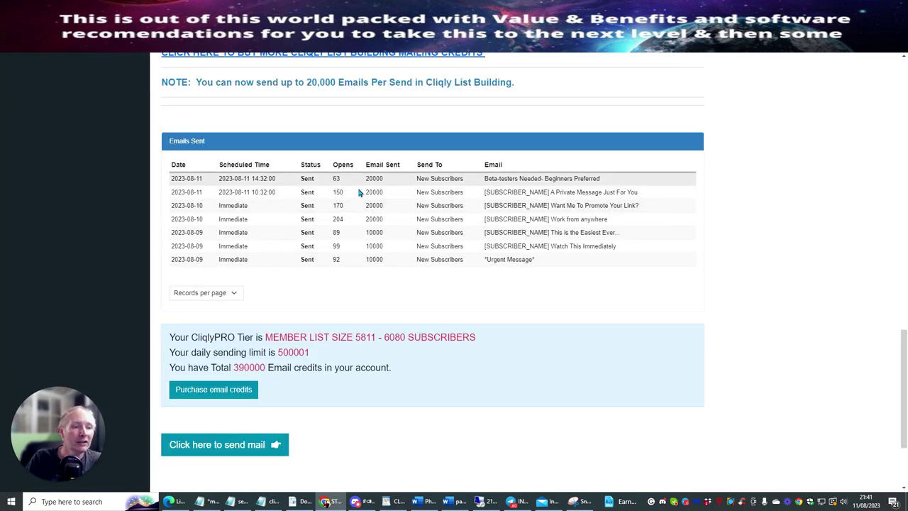
scroll(305, 199, up, 4)
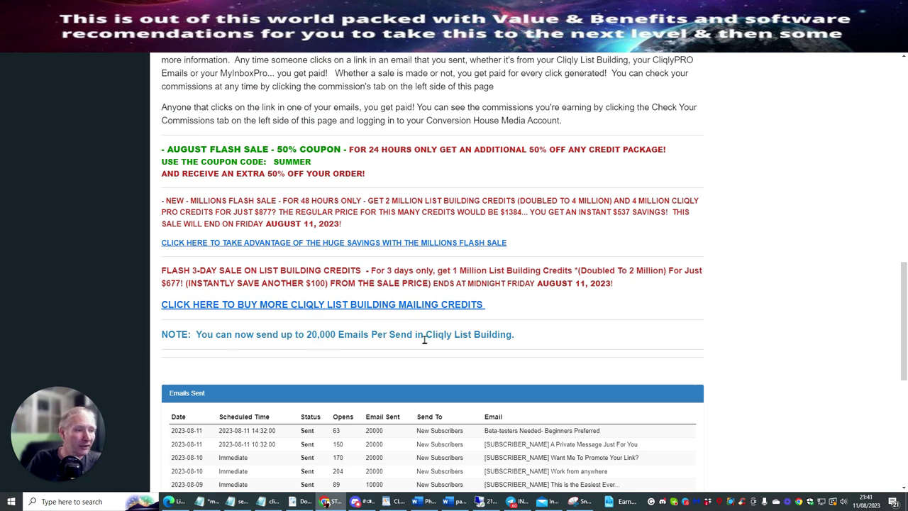
scroll(796, 257, down, 5)
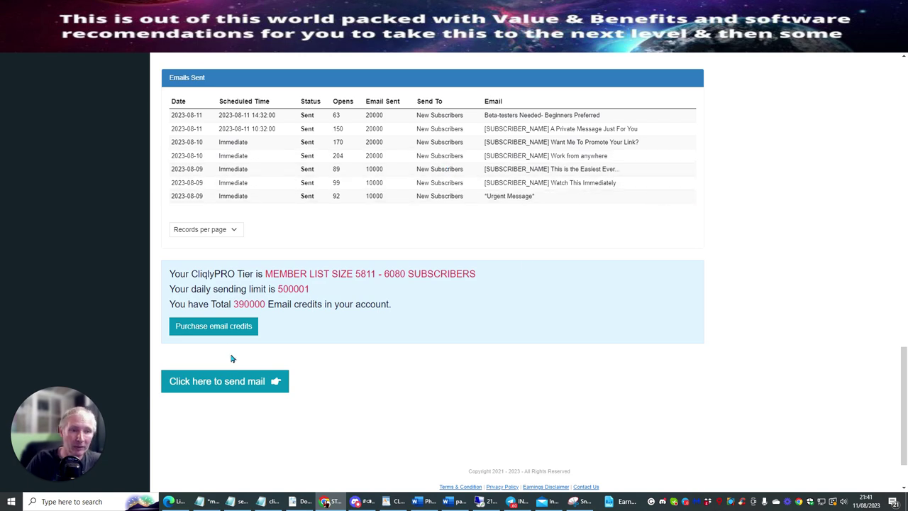
click(203, 382)
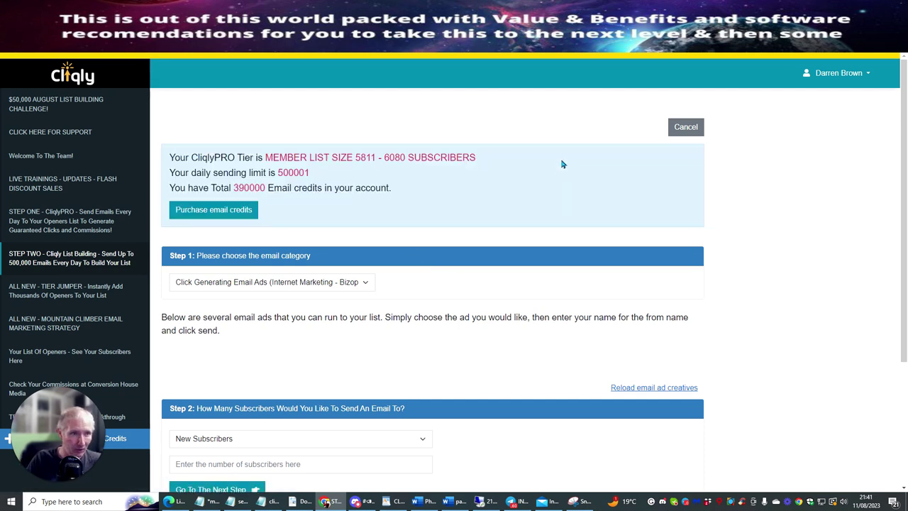
Review the email credits and category for the list-building mailing, and choose New Subscribers as the recipient list.
scroll(561, 164, down, 2)
scroll(561, 165, up, 1)
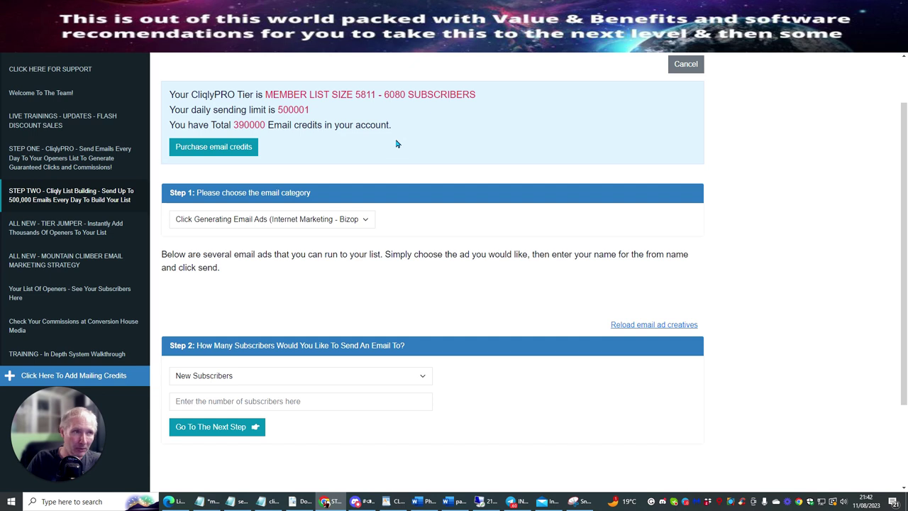
scroll(401, 136, down, 1)
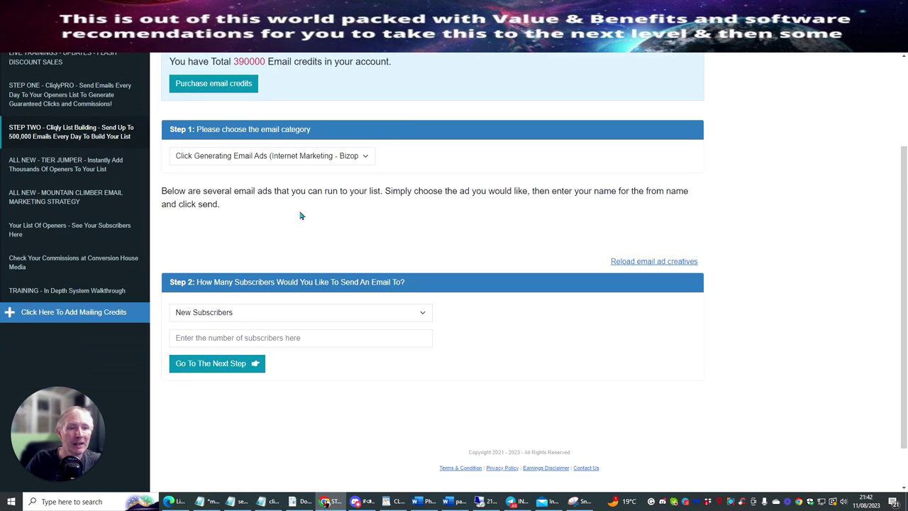
click(424, 314)
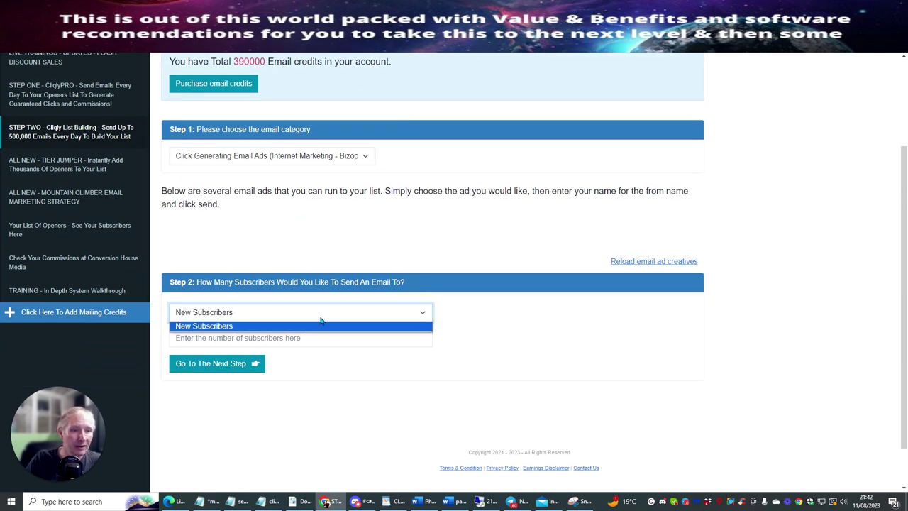
click(225, 328)
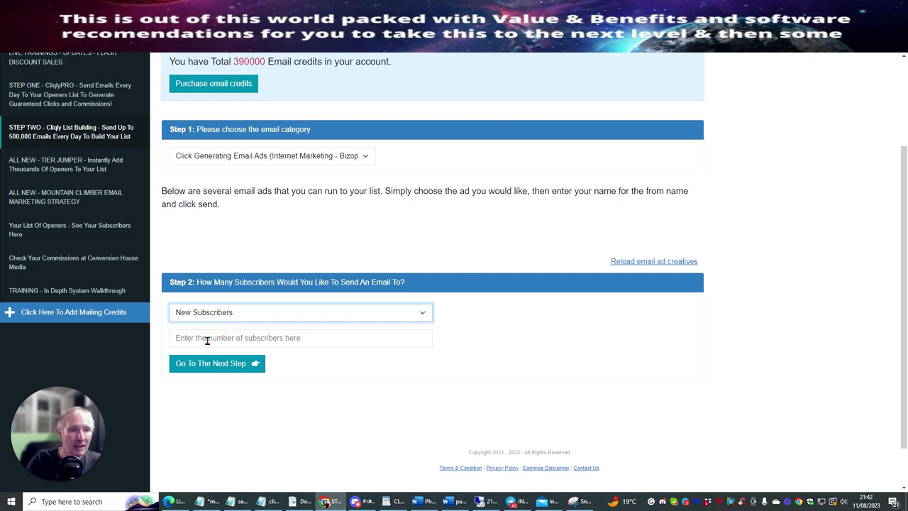
Set the number of New Subscribers to email to 20000 and proceed to the email template choice.
click(207, 339)
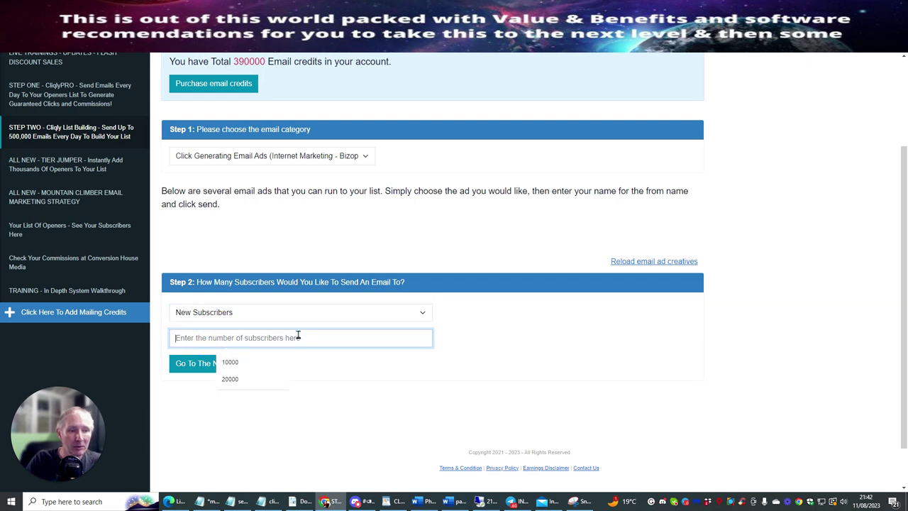
click(232, 380)
click(210, 365)
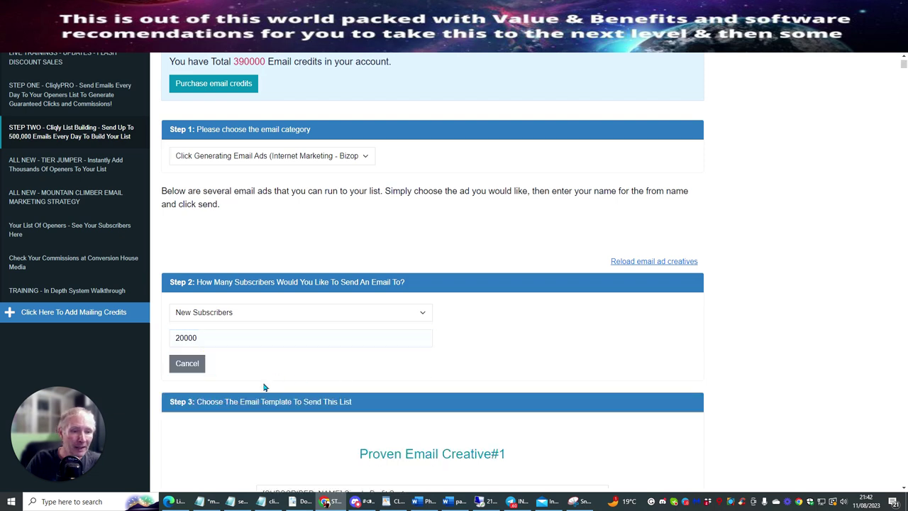
Browse the ready-made email templates and select Proven Email Creative#151, "Future Partner in Profits".
scroll(543, 315, down, 8)
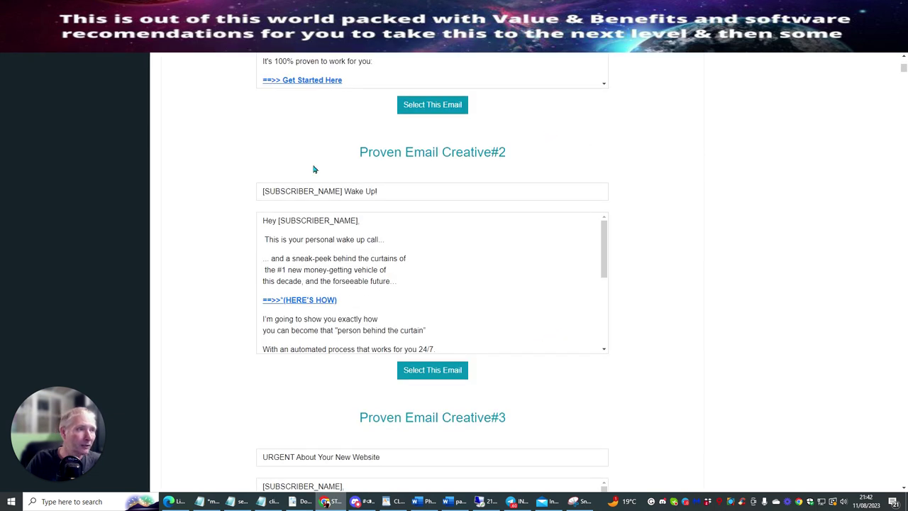
scroll(547, 198, up, 4)
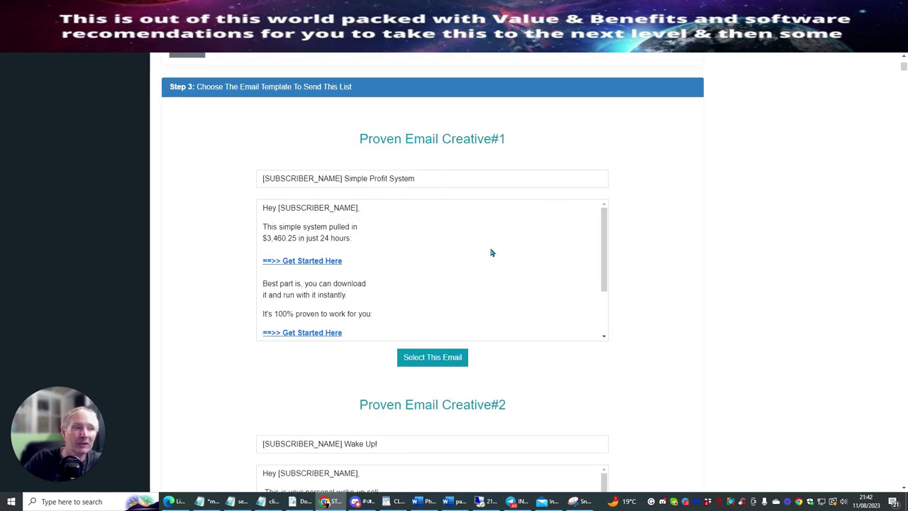
scroll(454, 245, down, 1)
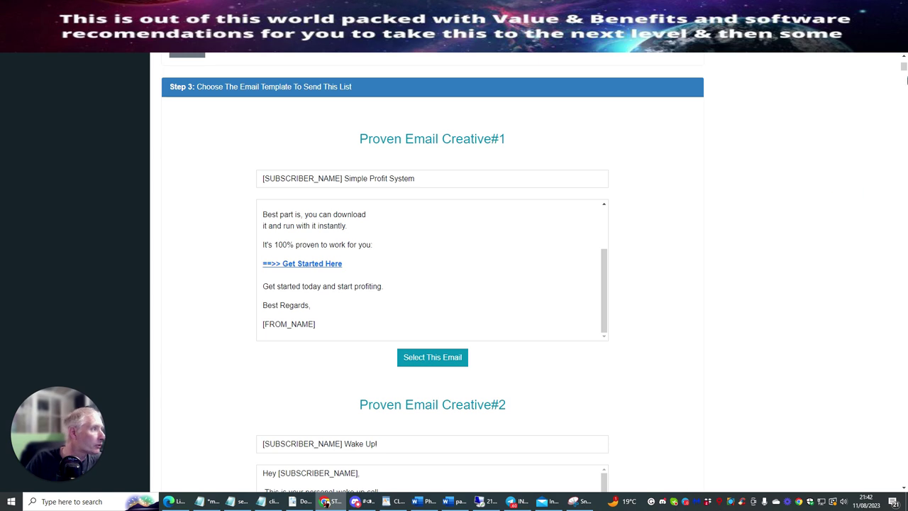
drag(904, 68, 903, 324)
scroll(614, 293, down, 3)
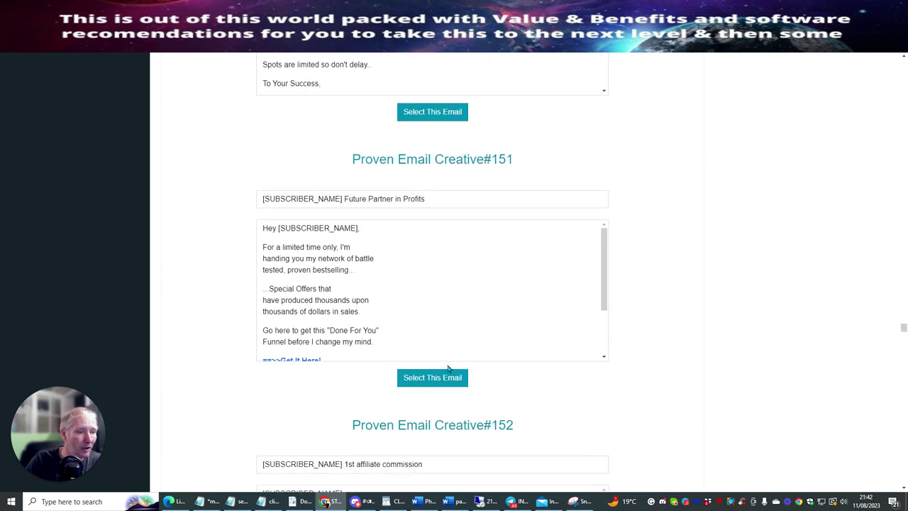
click(417, 377)
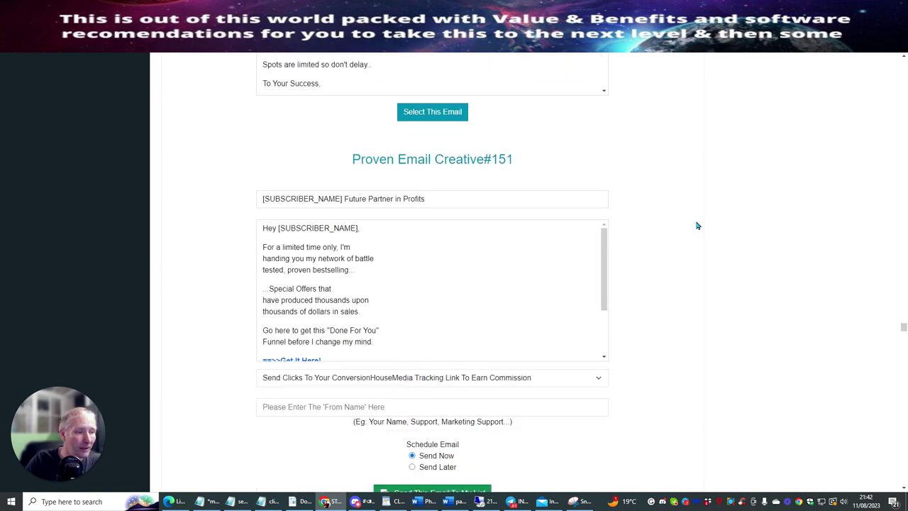
Keep the ConversionHouseMedia tracking link as the click destination and enter the sender's name as the From Name.
scroll(655, 245, down, 2)
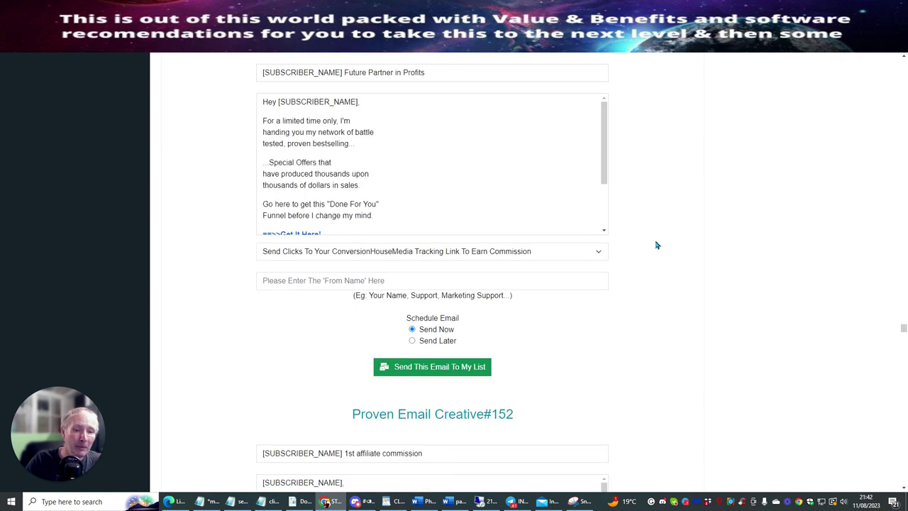
click(593, 251)
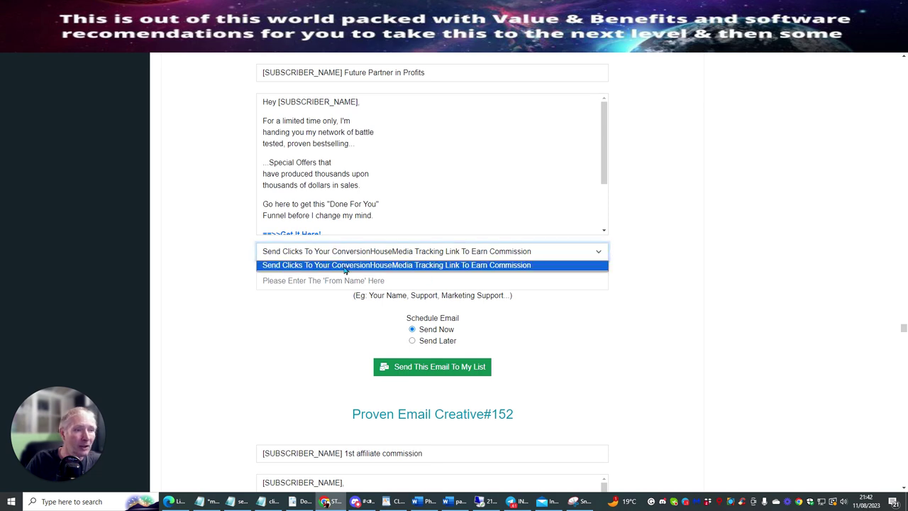
click(600, 253)
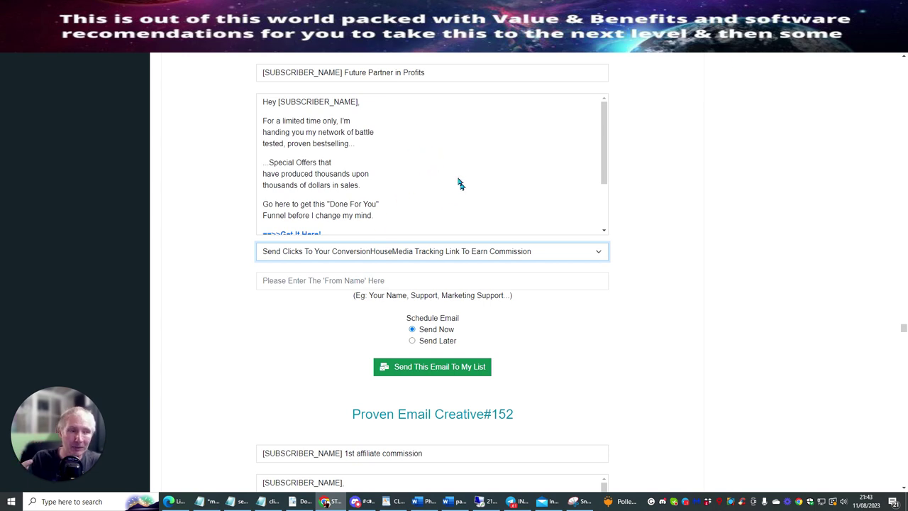
click(350, 280)
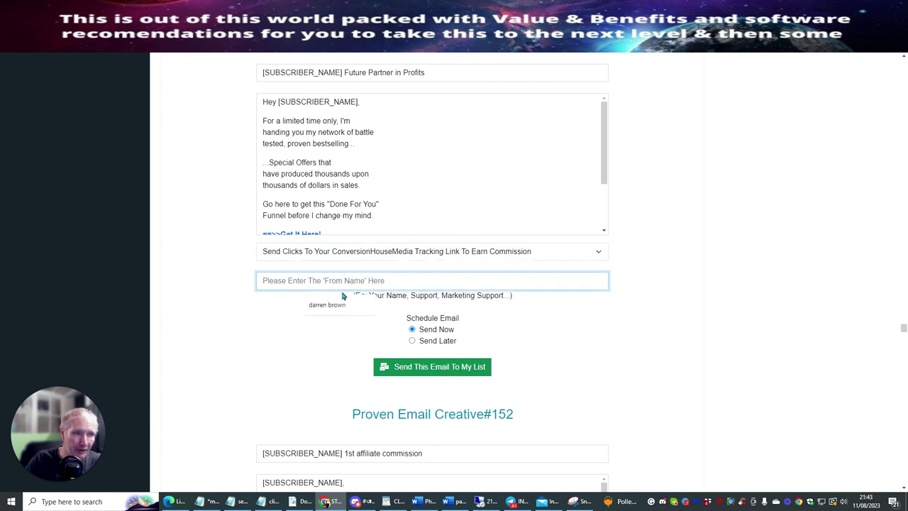
click(328, 306)
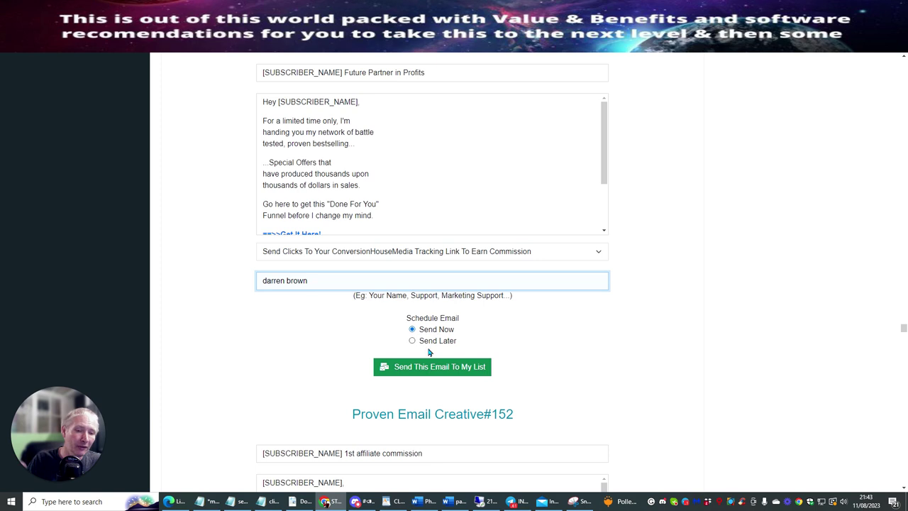
Schedule the email to send later on 08/11/2023 at 17 hrs 24 mins, then submit and confirm it.
click(412, 341)
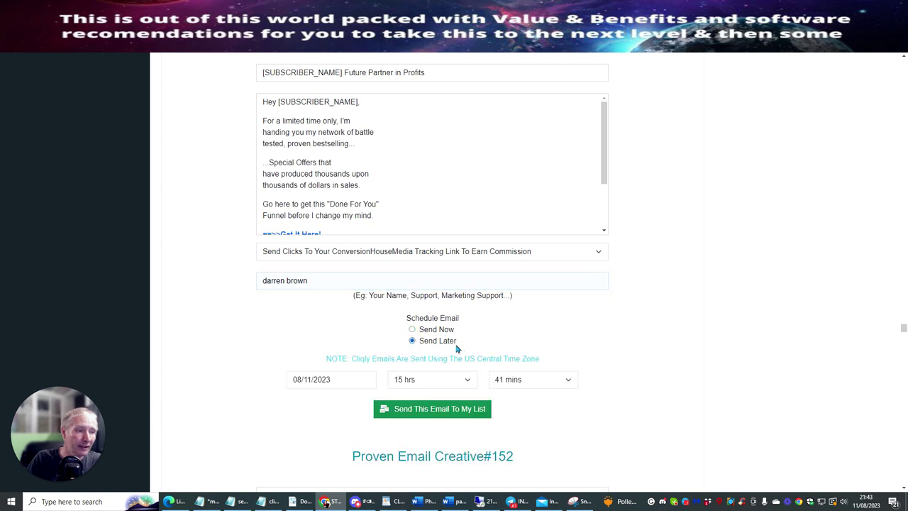
click(467, 380)
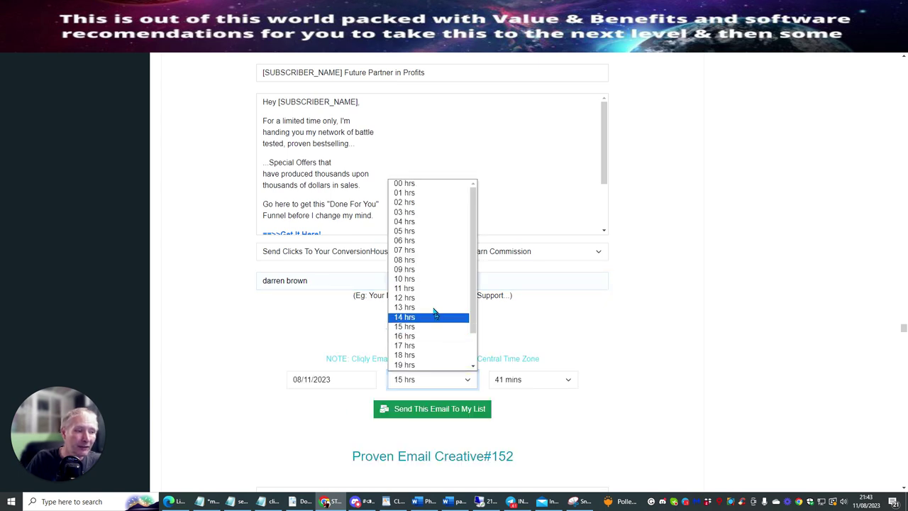
click(438, 346)
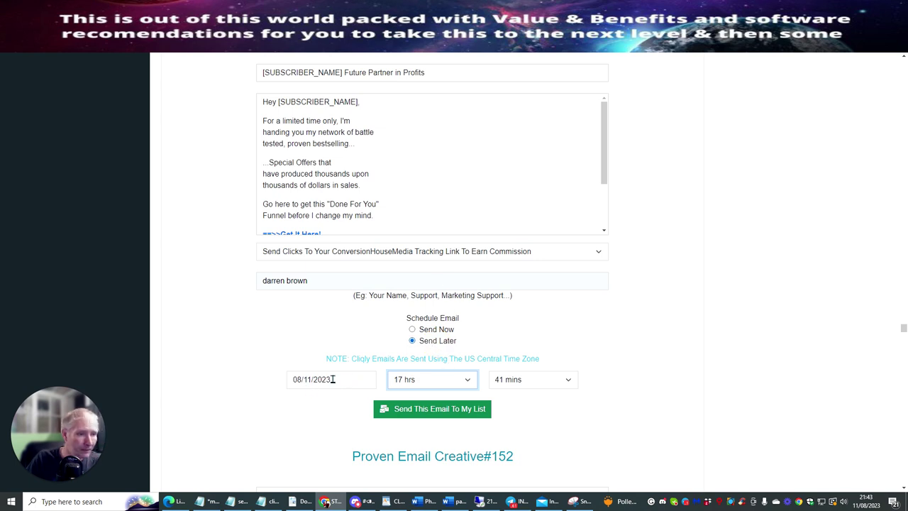
click(299, 379)
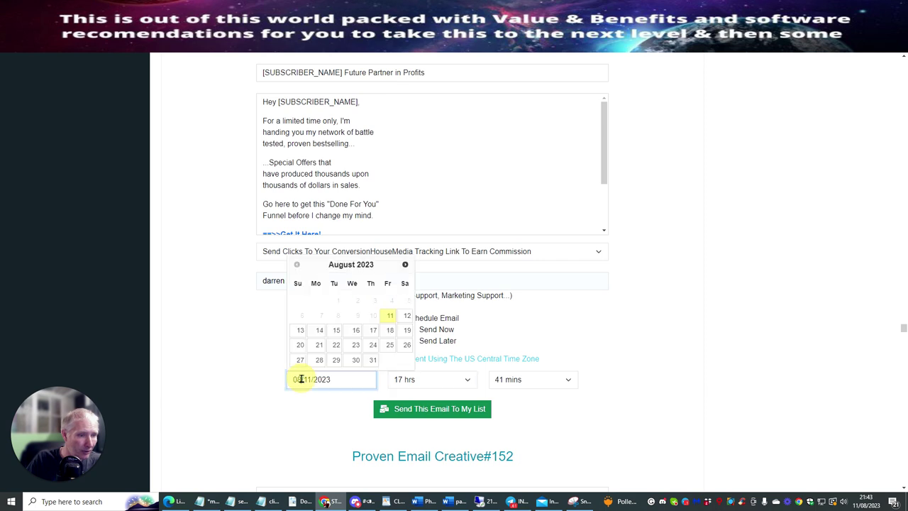
click(392, 319)
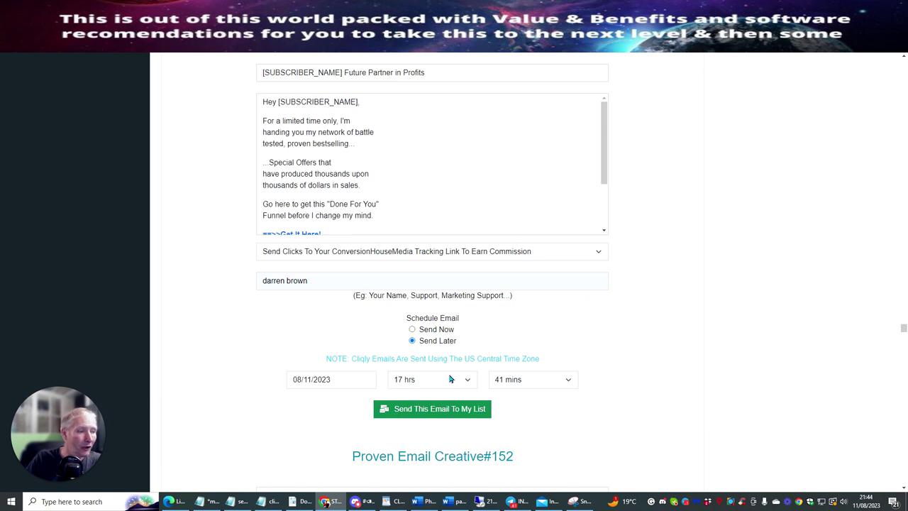
click(566, 379)
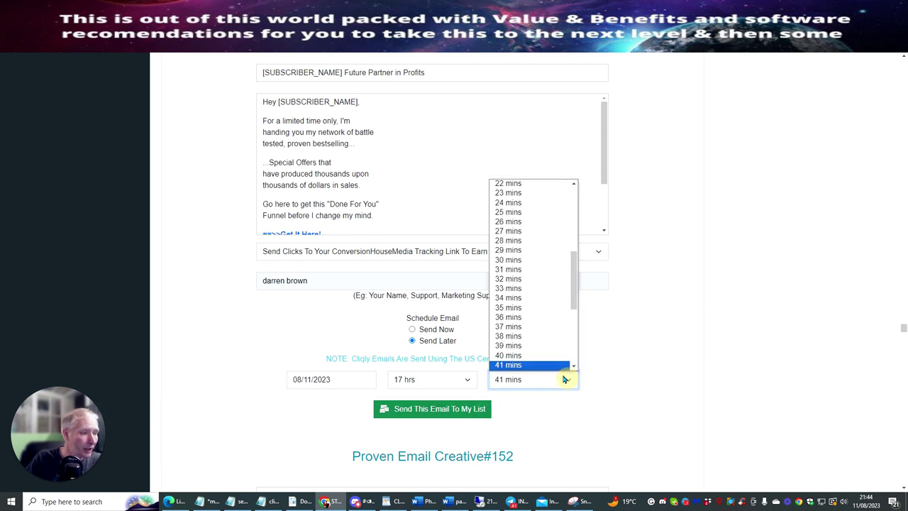
click(520, 205)
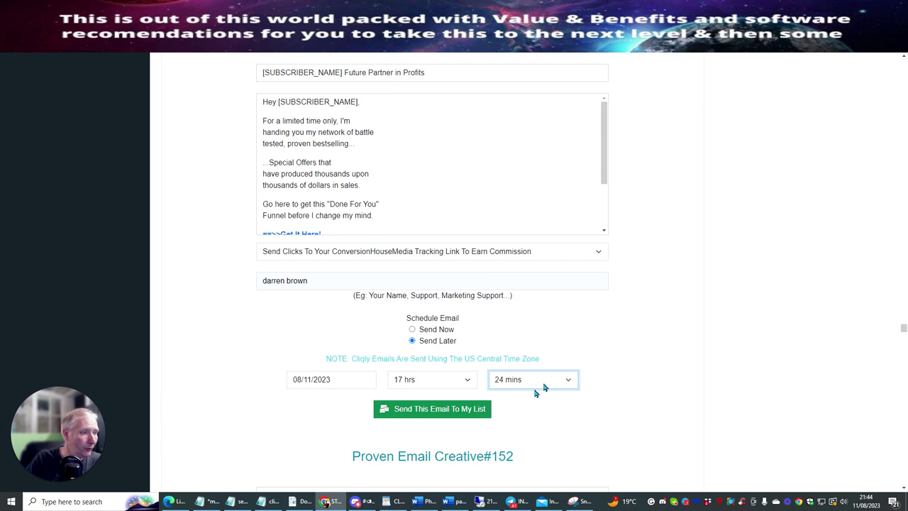
click(425, 409)
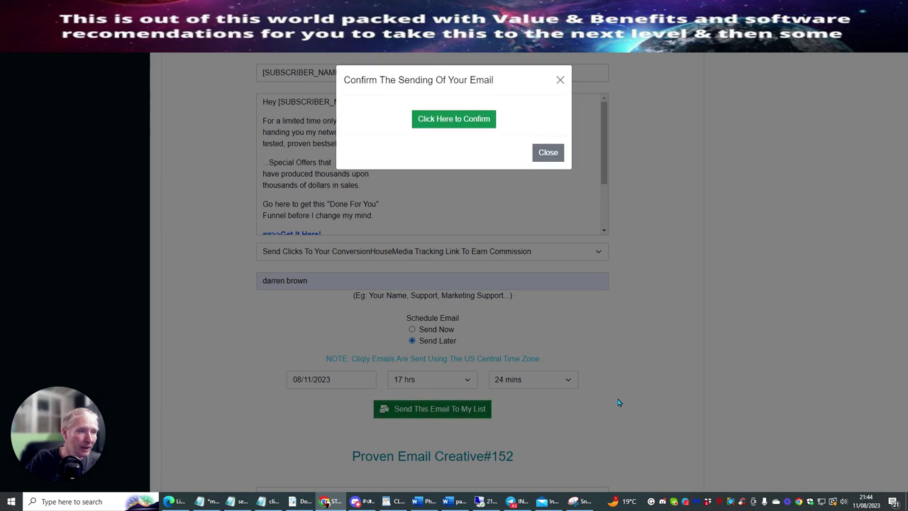
click(440, 120)
Set up another mailing to 20000 New Subscribers in the same email category and proceed to the template choice.
scroll(629, 334, up, 13)
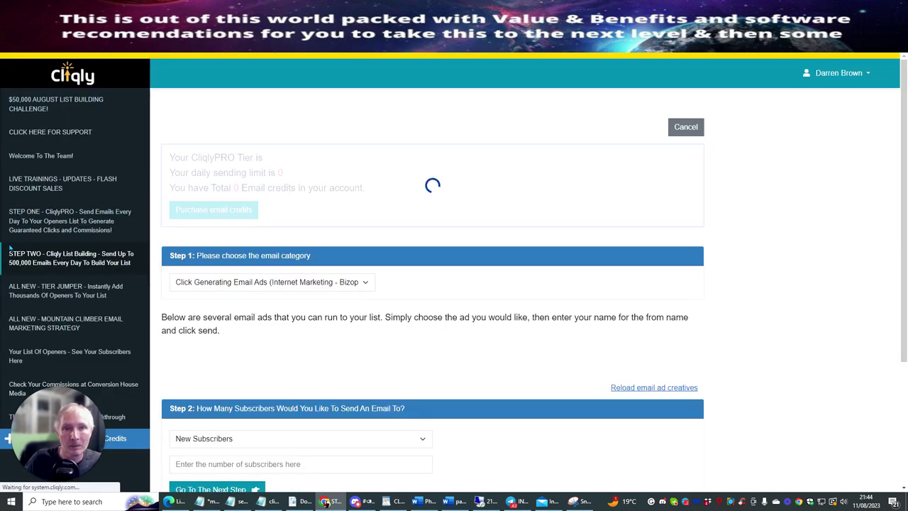
scroll(10, 237, down, 3)
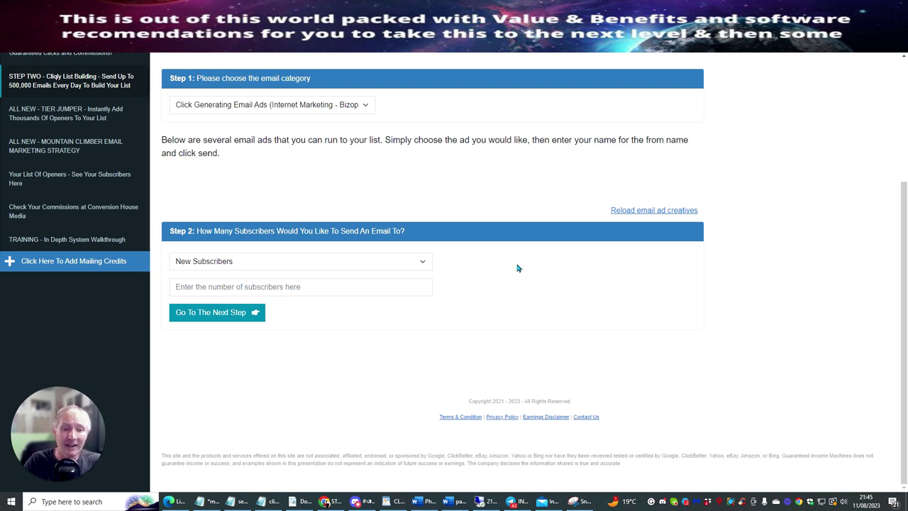
click(218, 315)
click(269, 322)
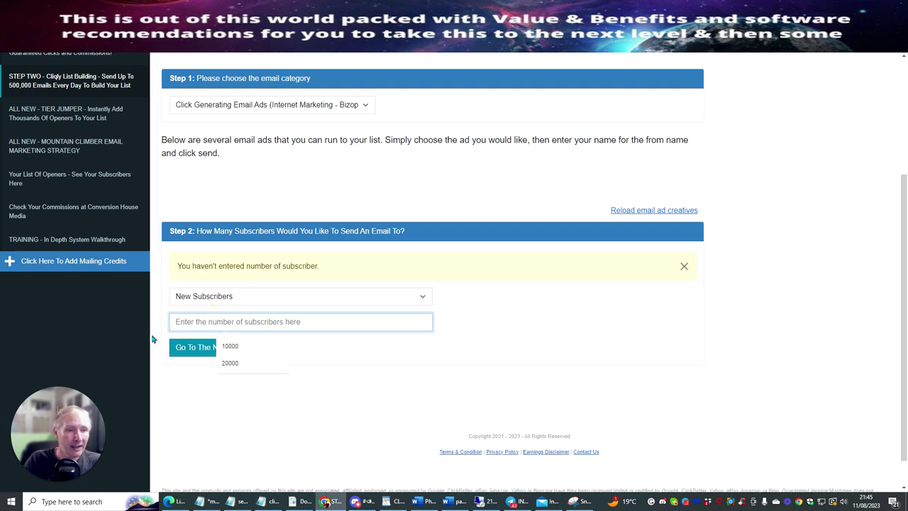
click(235, 363)
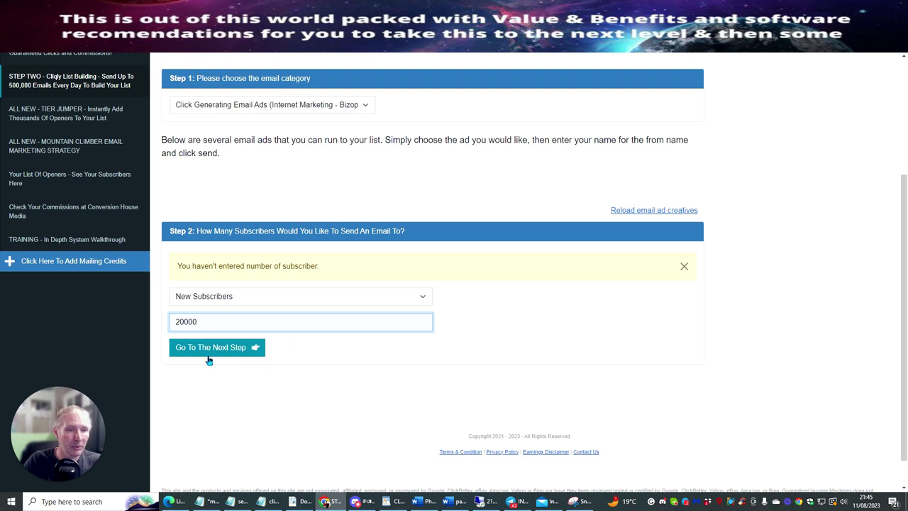
click(211, 348)
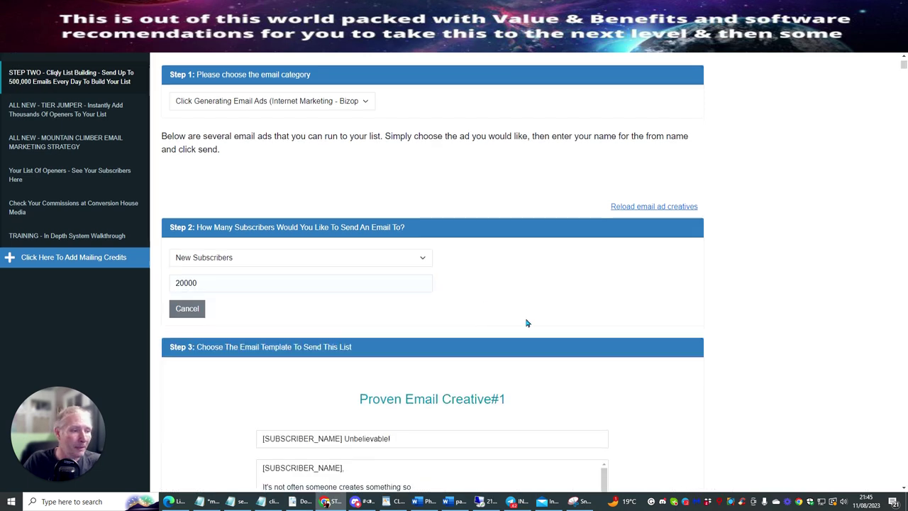
Look through the email templates and select Proven Email Creative#128, "This Link Was Created For You".
drag(904, 68, 903, 286)
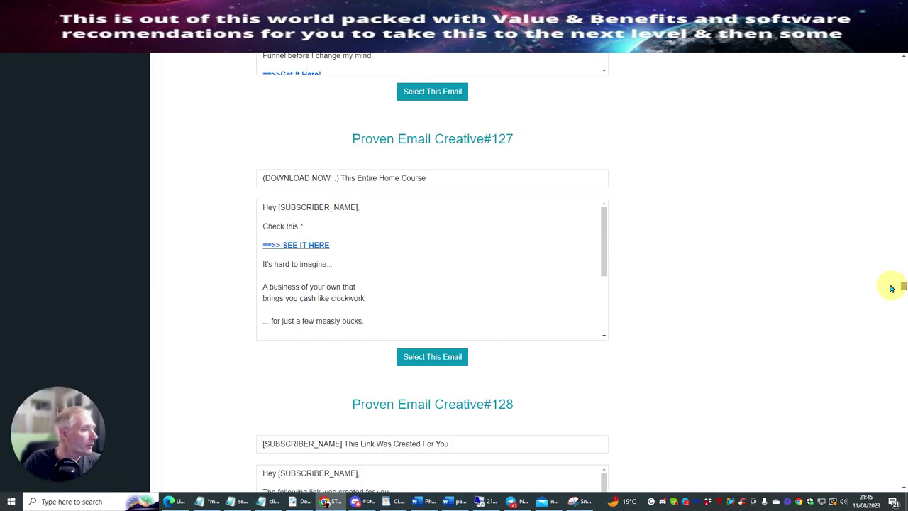
scroll(521, 319, down, 2)
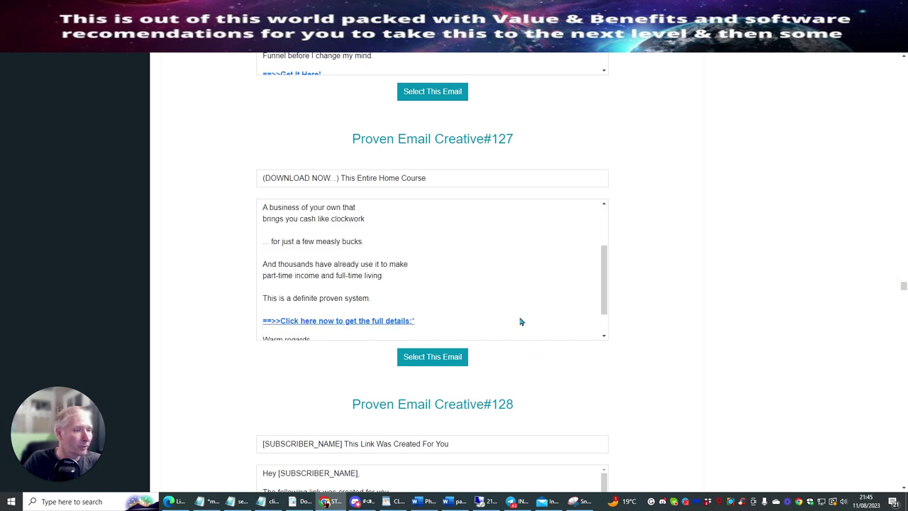
scroll(561, 385, down, 3)
scroll(601, 341, down, 2)
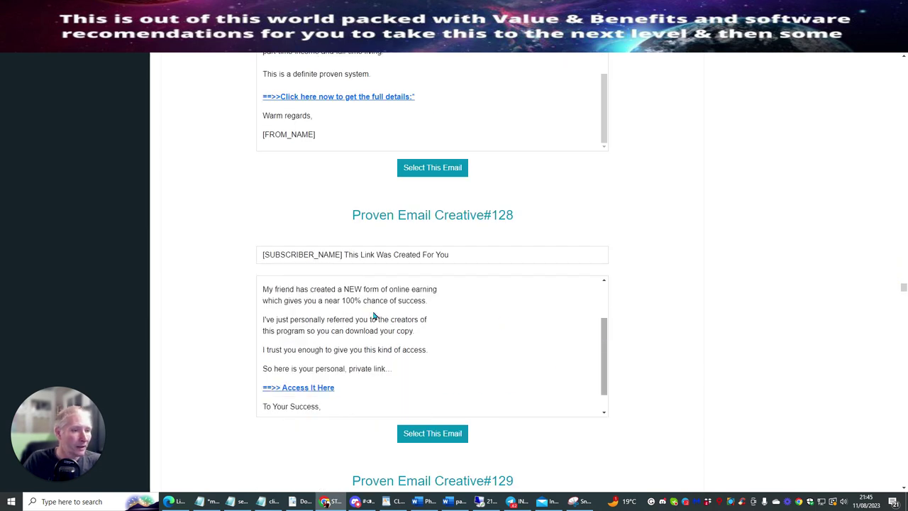
scroll(390, 330, up, 3)
scroll(339, 351, down, 2)
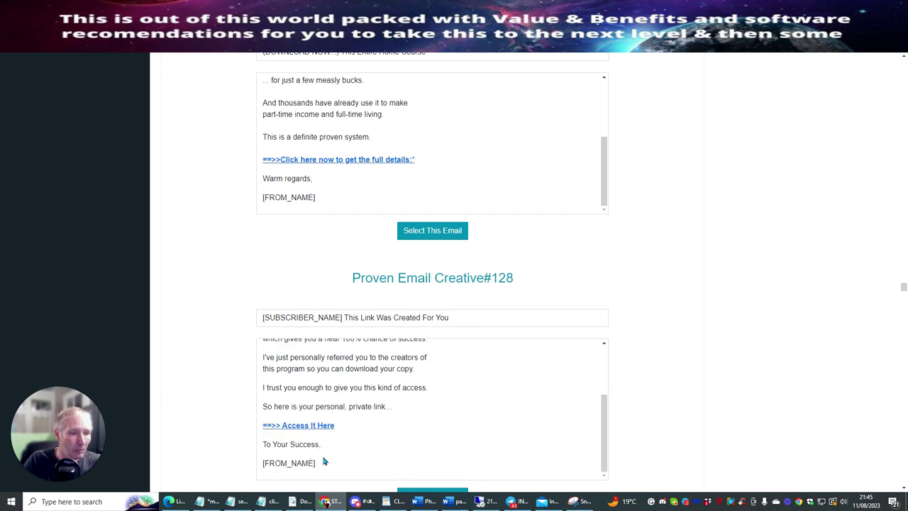
scroll(679, 257, down, 3)
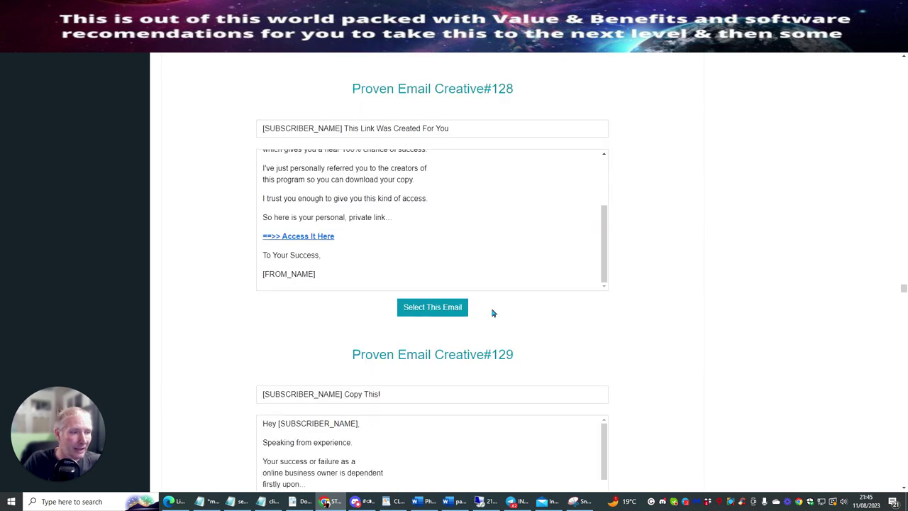
click(427, 306)
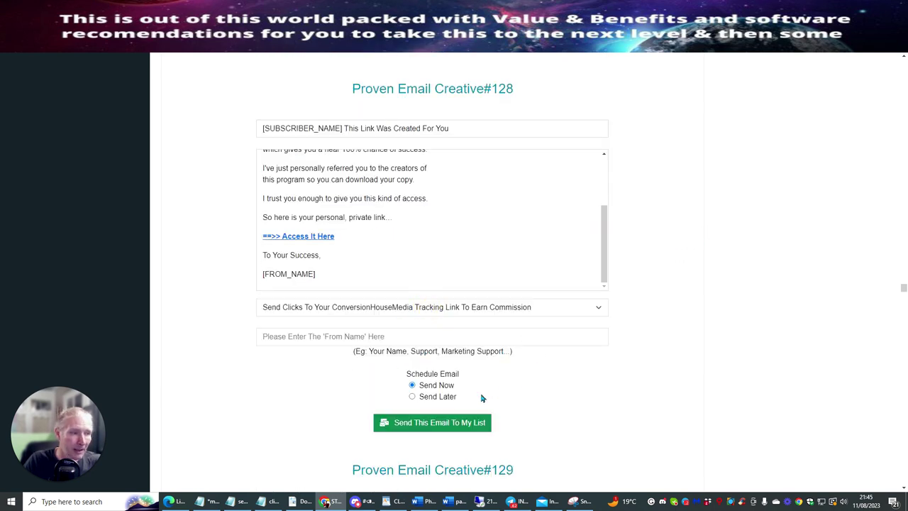
Fill in the sender's name as the From Name and send the Creative#128 email immediately, confirming the send.
click(296, 336)
click(316, 360)
click(415, 423)
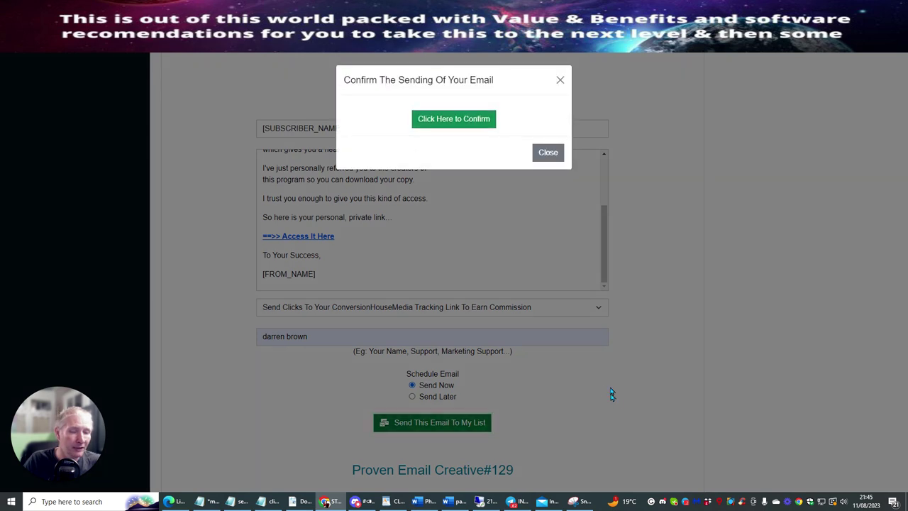
click(448, 119)
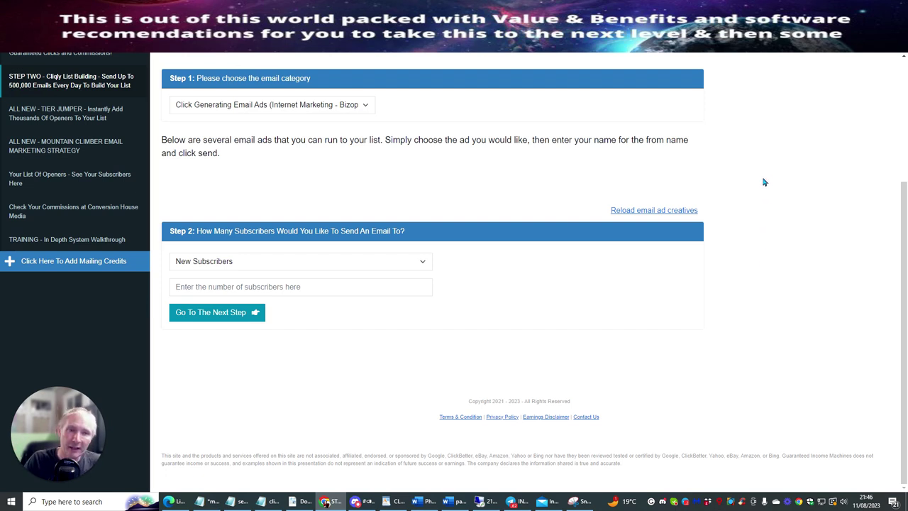
scroll(748, 178, up, 3)
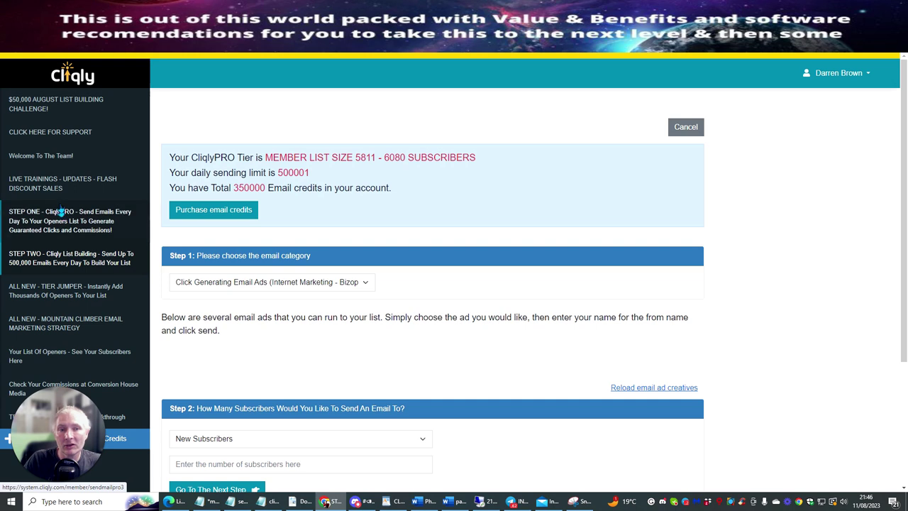
scroll(47, 225, down, 3)
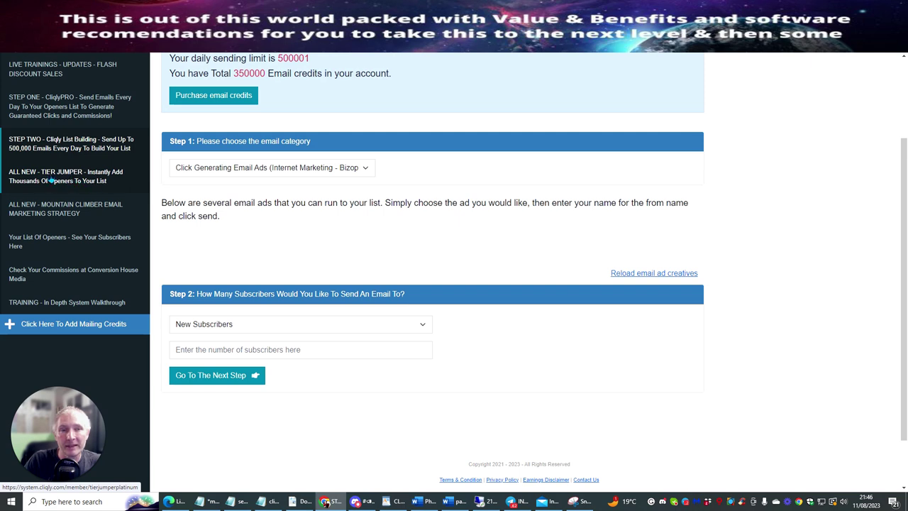
Open the Tier Jumper page and review its subscriber package prices, highlighting the price and size of the 10,000-subscriber package.
click(71, 177)
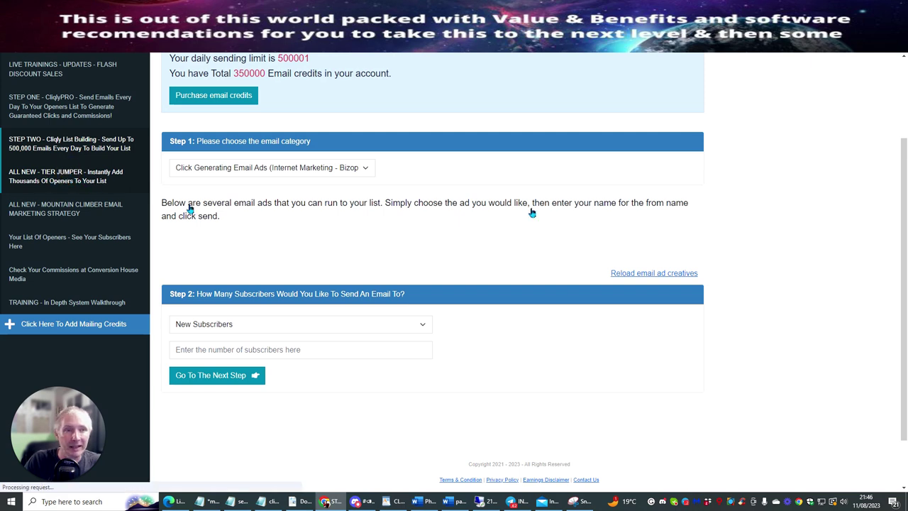
scroll(684, 202, down, 2)
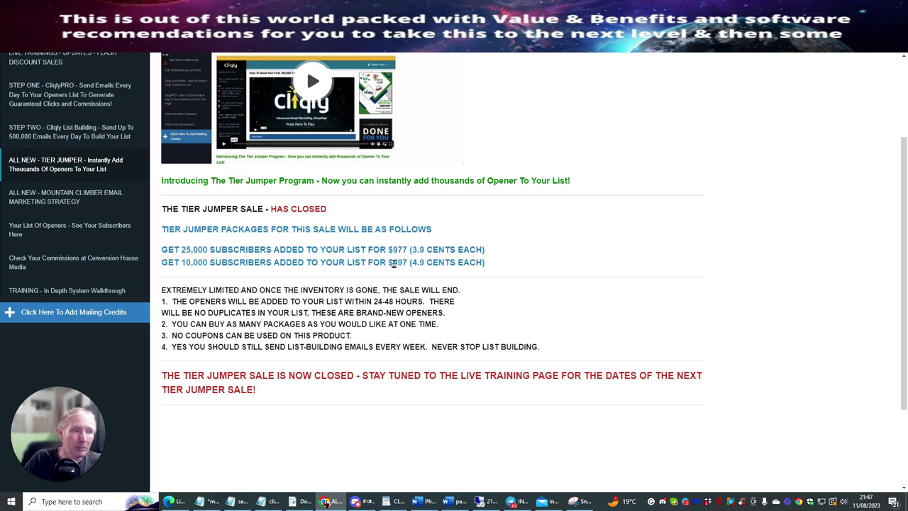
drag(388, 263, 408, 263)
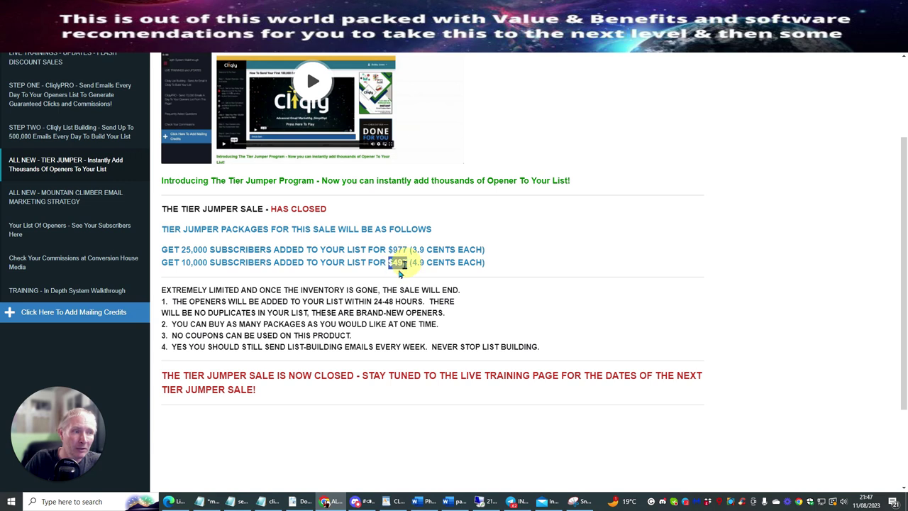
drag(181, 262, 210, 263)
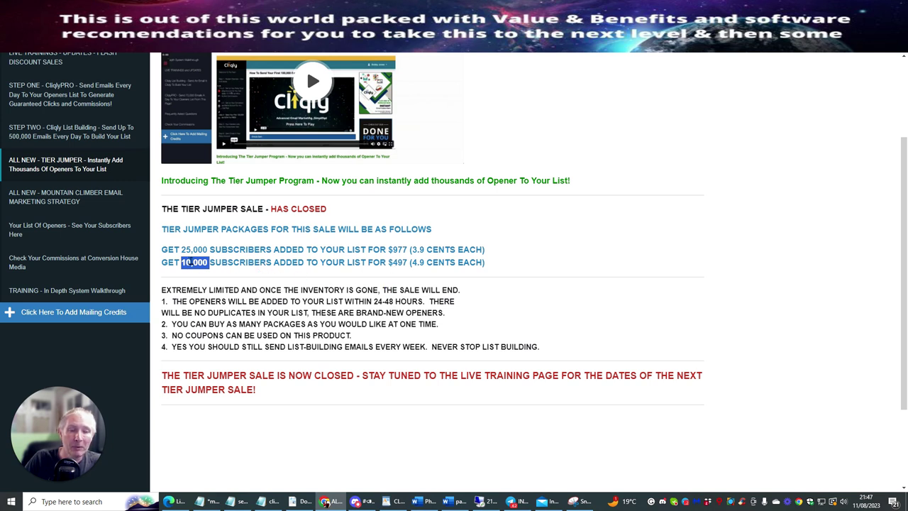
click(183, 262)
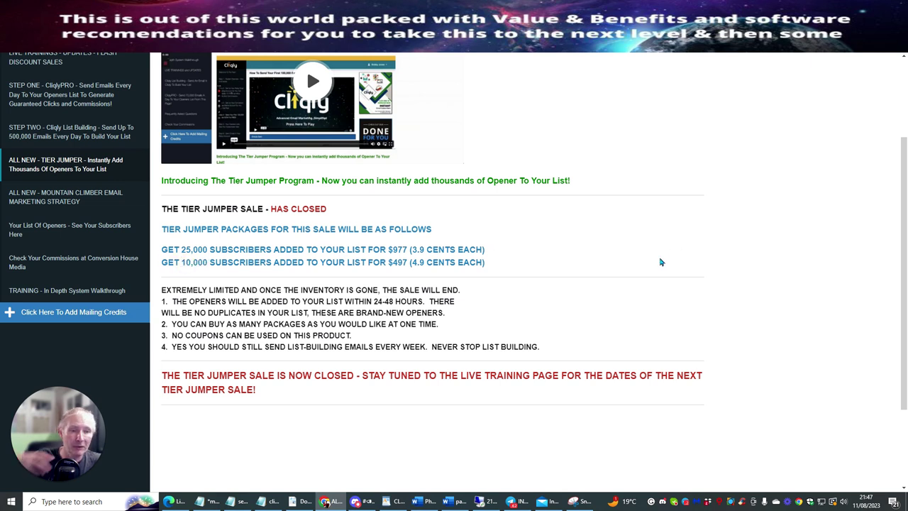
scroll(582, 213, down, 1)
scroll(525, 163, up, 1)
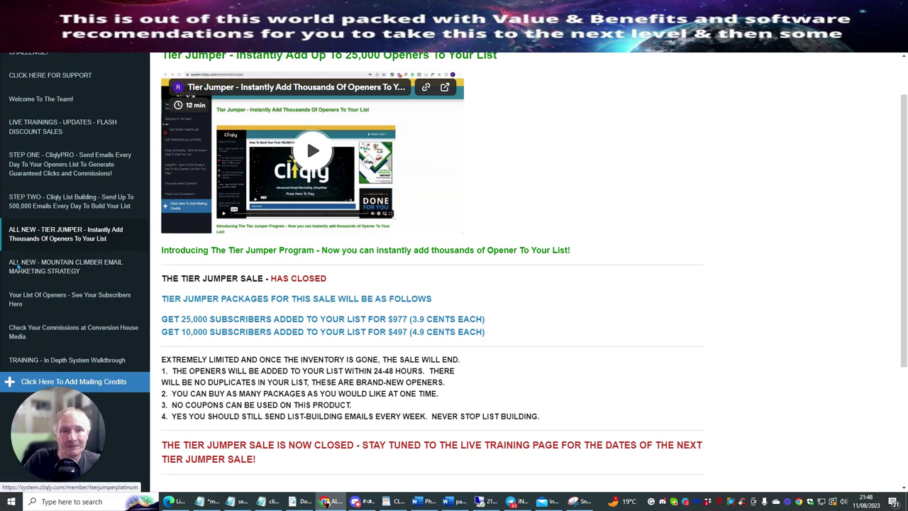
Open the Mountain Climber Email Marketing Strategy page and look over its training video and strategy description.
click(68, 268)
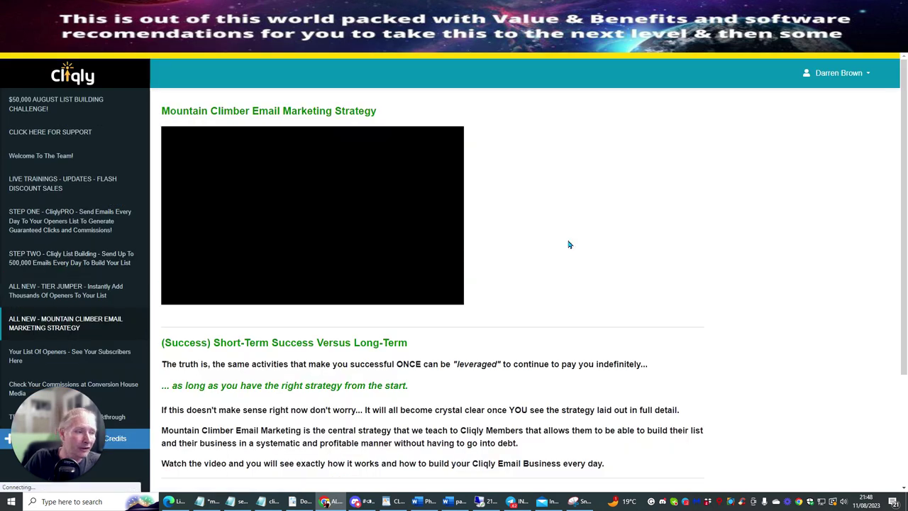
scroll(569, 245, down, 3)
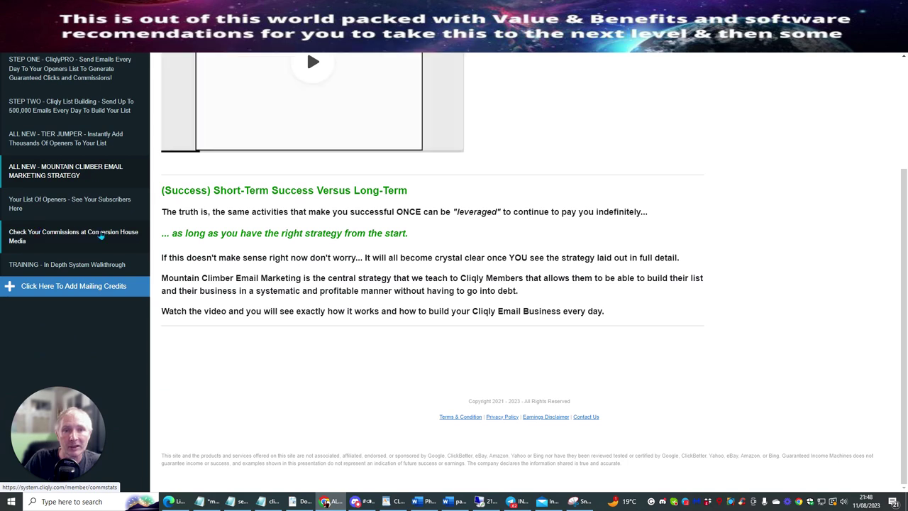
scroll(41, 231, up, 2)
scroll(94, 276, down, 2)
scroll(94, 275, down, 1)
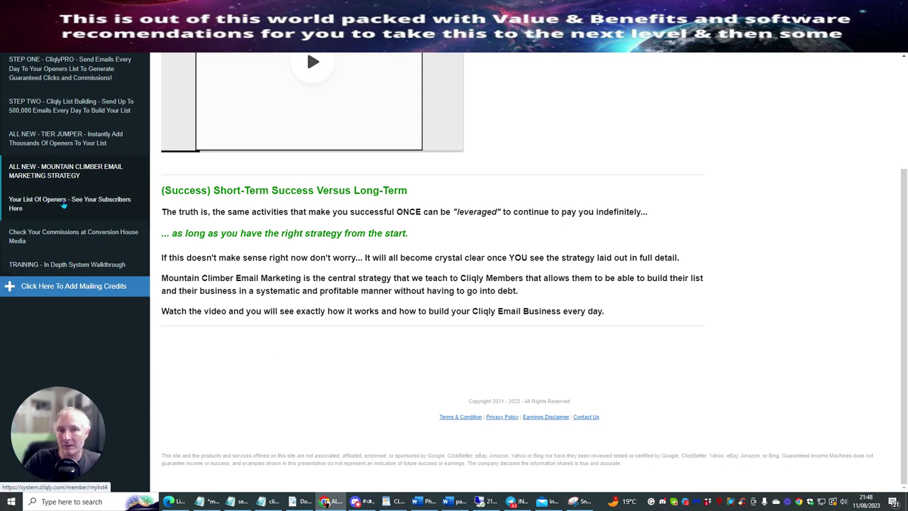
scroll(62, 202, up, 1)
scroll(61, 201, up, 1)
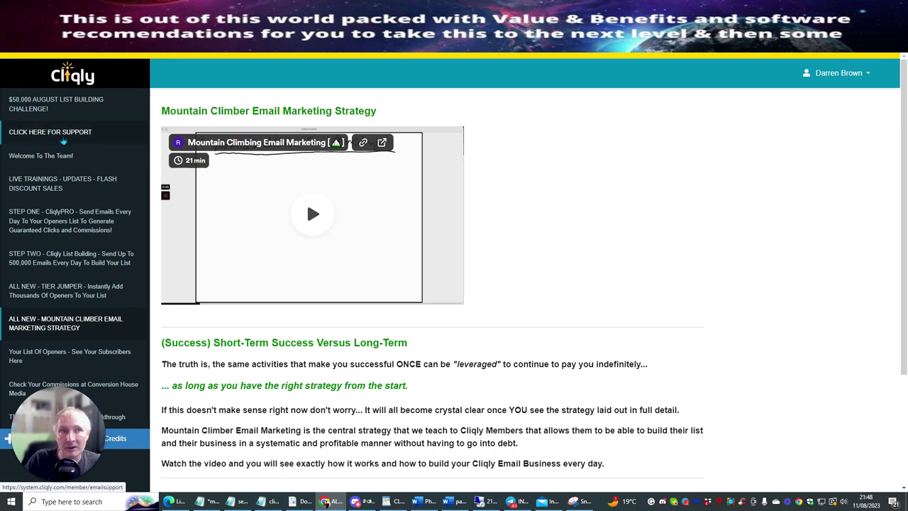
scroll(65, 145, down, 2)
scroll(68, 149, up, 2)
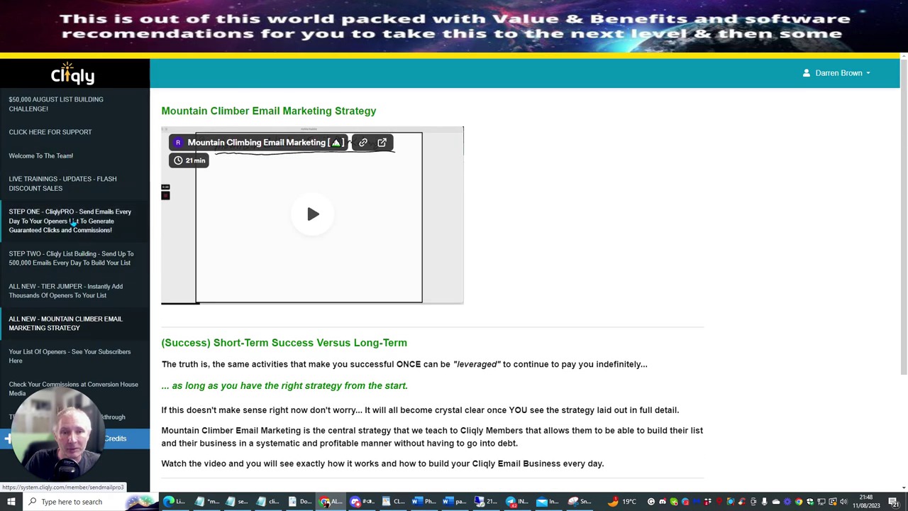
scroll(67, 245, down, 2)
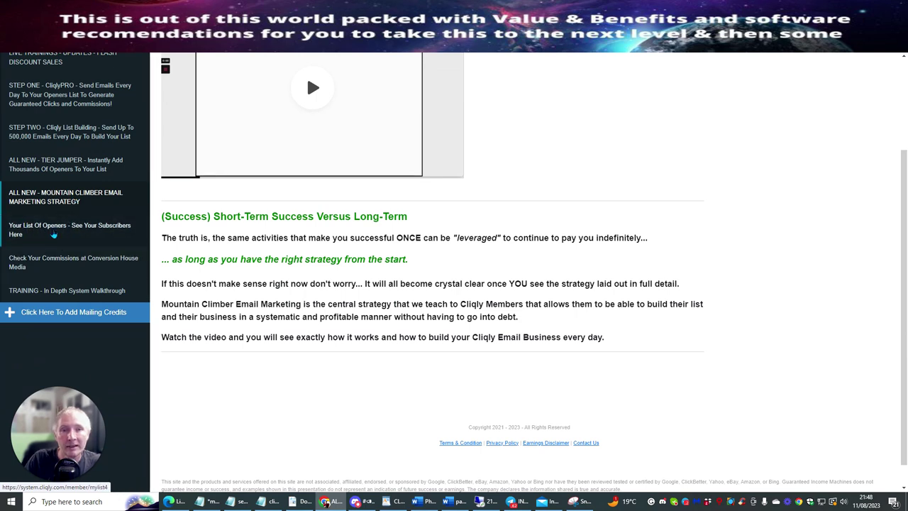
Go to the personal Openers List page, open the Openers_2023-08-11_1 contacts export as a spreadsheet and download it.
click(57, 233)
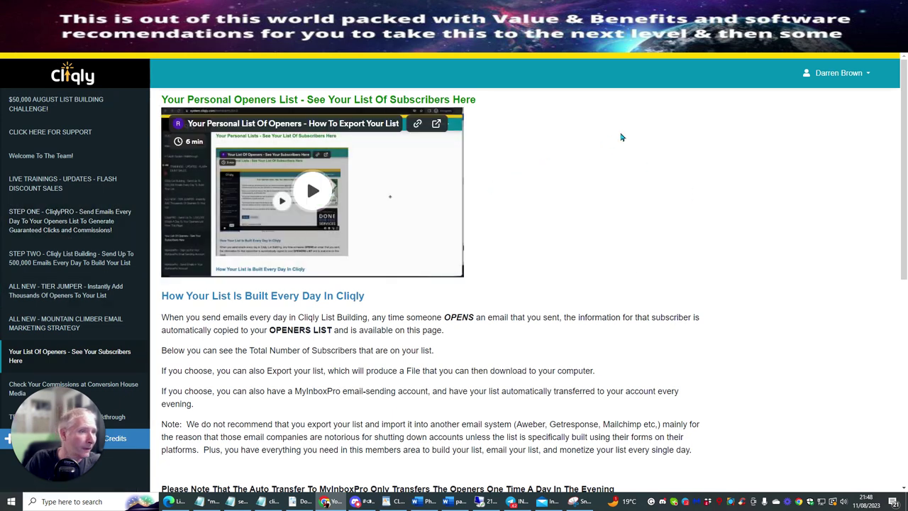
scroll(626, 149, down, 1)
scroll(625, 148, down, 5)
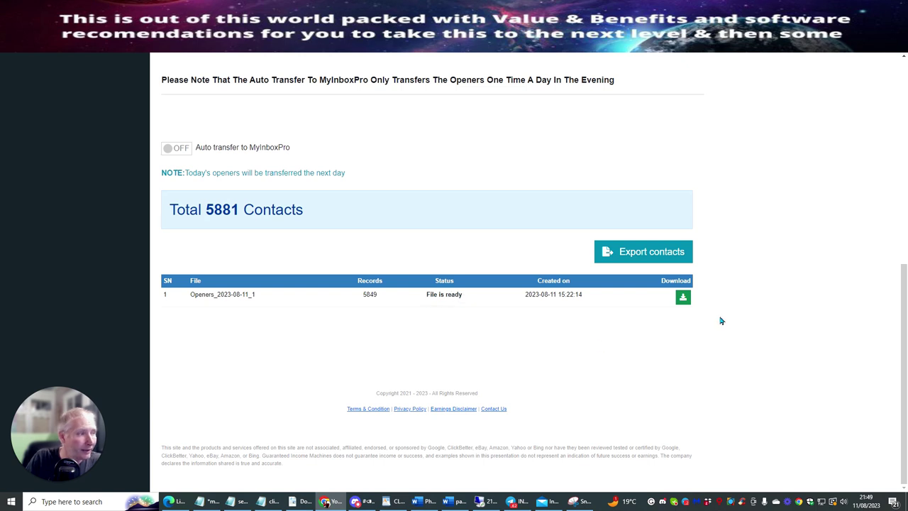
click(683, 296)
click(779, 259)
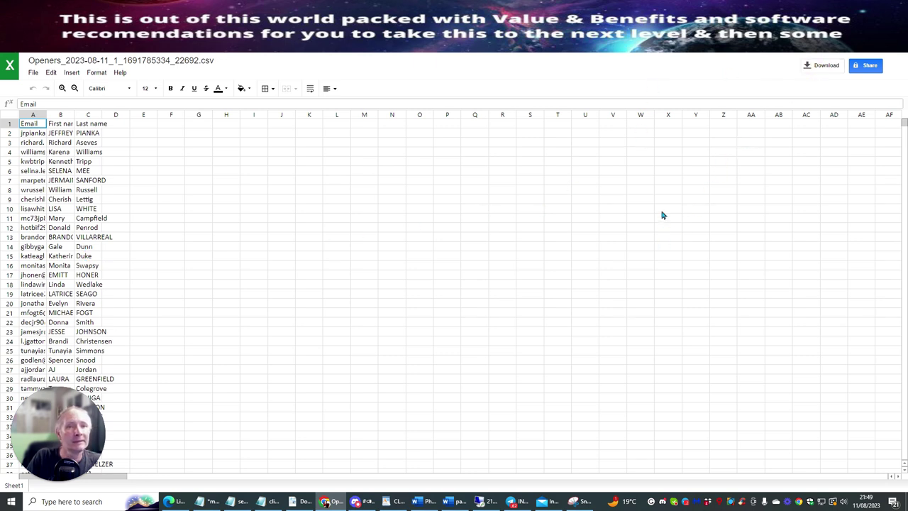
click(827, 68)
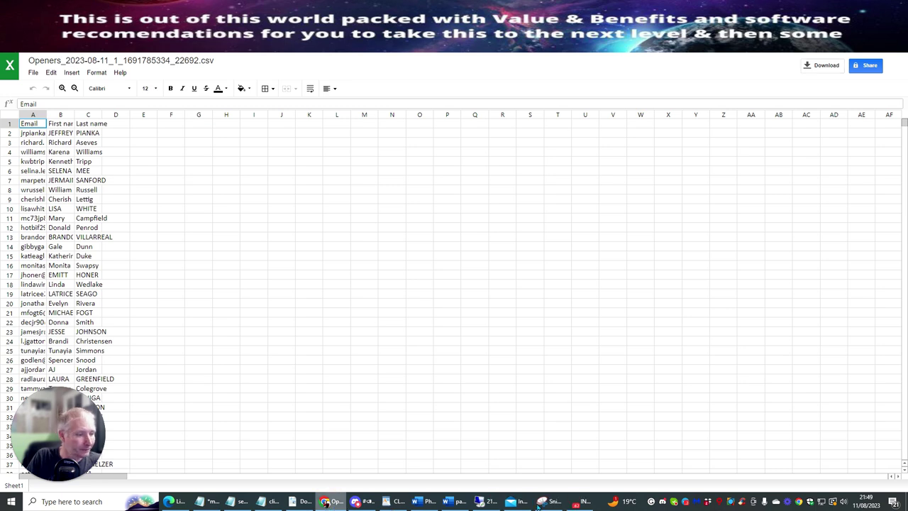
Switch to File Explorer and open the Downloads folder to look for the downloaded openers file.
click(488, 500)
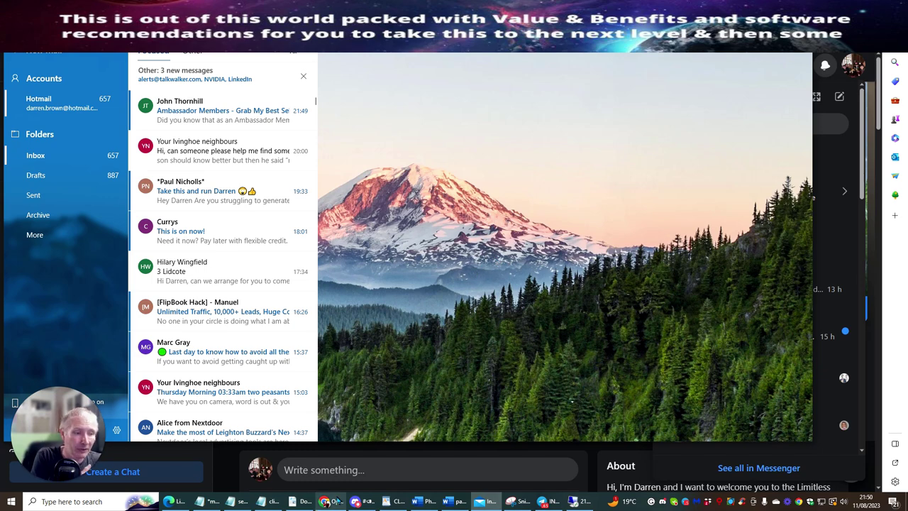
click(301, 501)
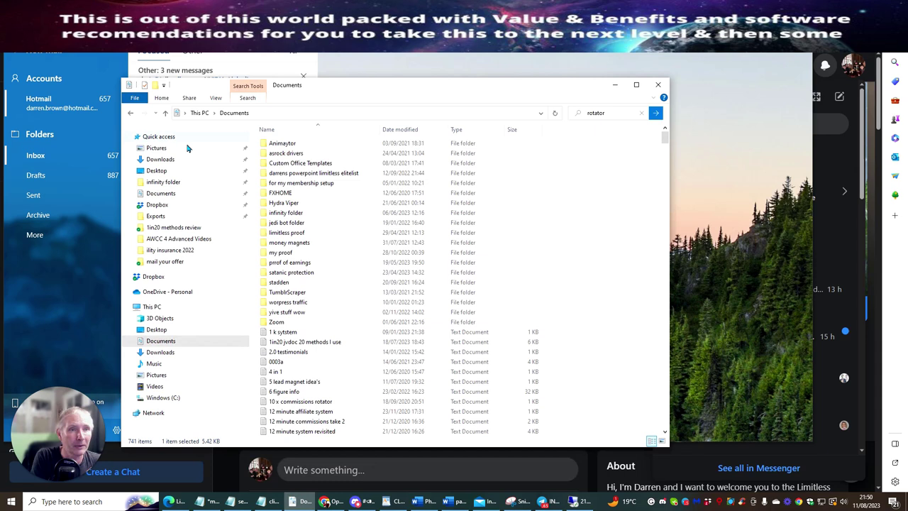
click(161, 159)
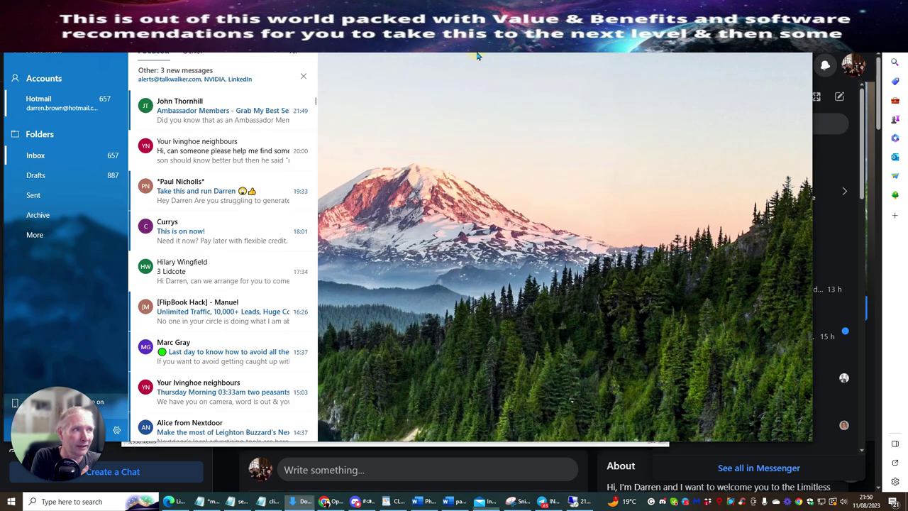
click(479, 62)
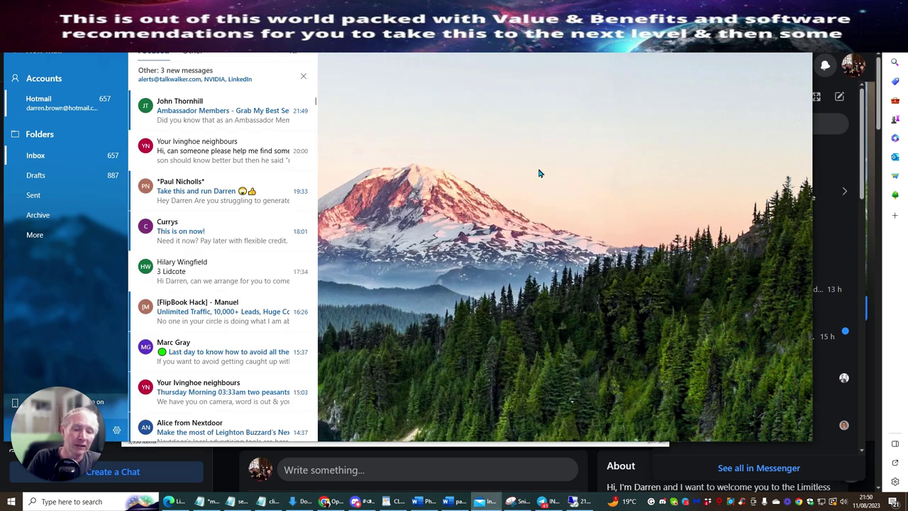